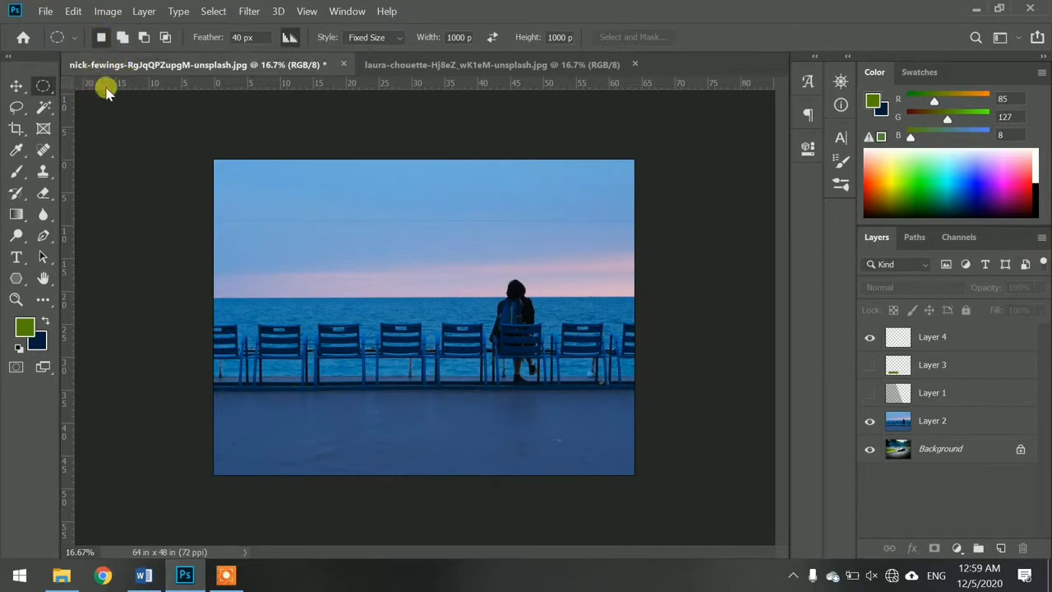
Set the Rectangular Marquee tool to the Normal style and draw a rectangular selection in the sky.
right_click(43, 86)
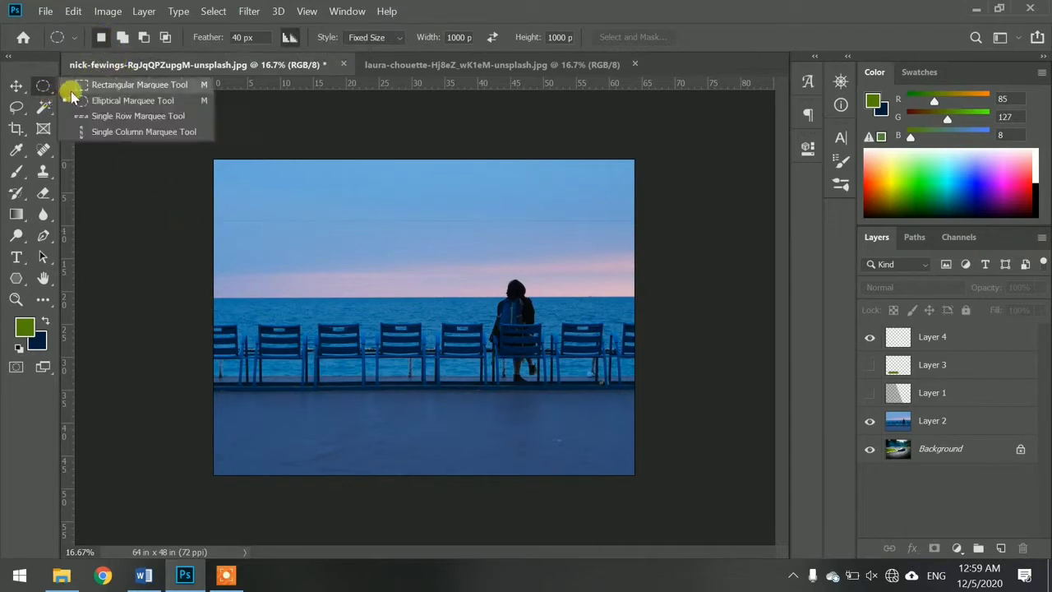
left_click(91, 86)
mouse_move(312, 206)
left_mouse_down()
mouse_move(406, 244)
mouse_move(301, 202)
mouse_move(308, 212)
left_mouse_up()
left_click(374, 38)
left_click(366, 39)
left_click(411, 172)
left_click_drag(281, 198, 439, 270)
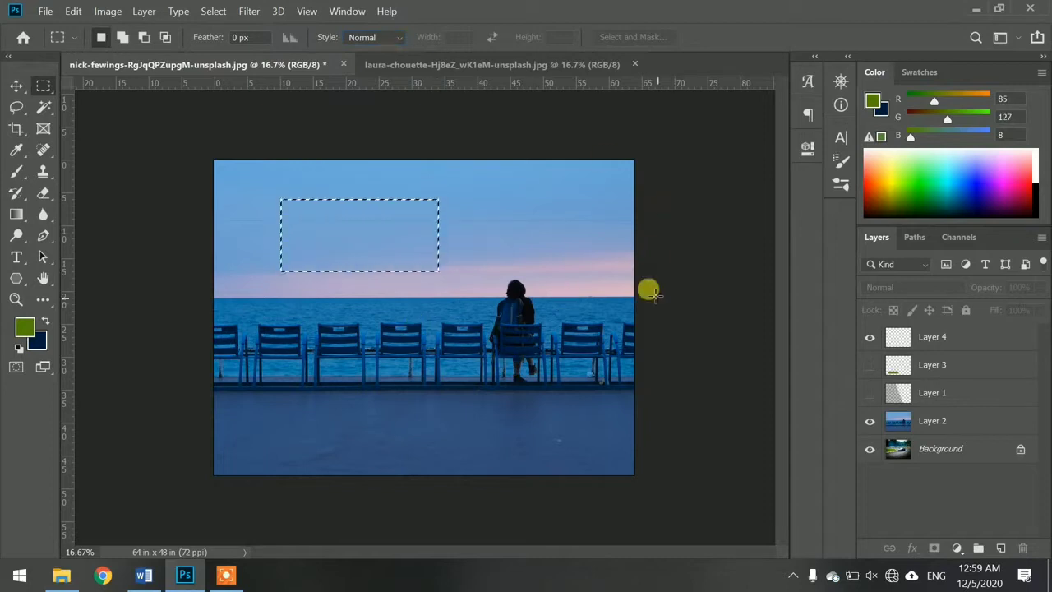
Activate Layer 4, practise drawing freely sized rectangular selections in the sky, and deselect.
left_click(904, 337)
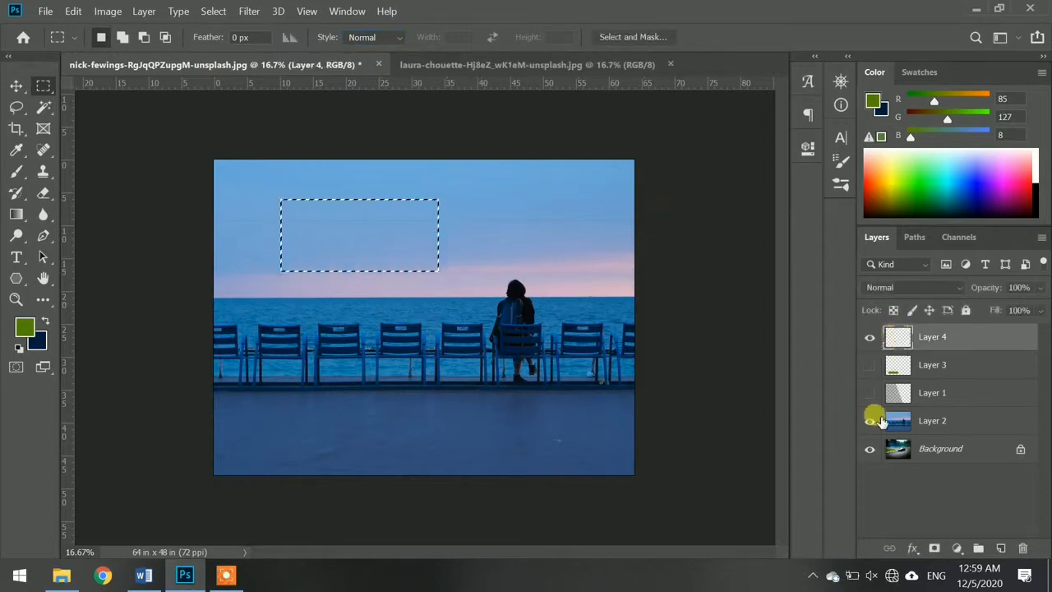
left_click(564, 266)
left_click_drag(243, 167, 398, 242)
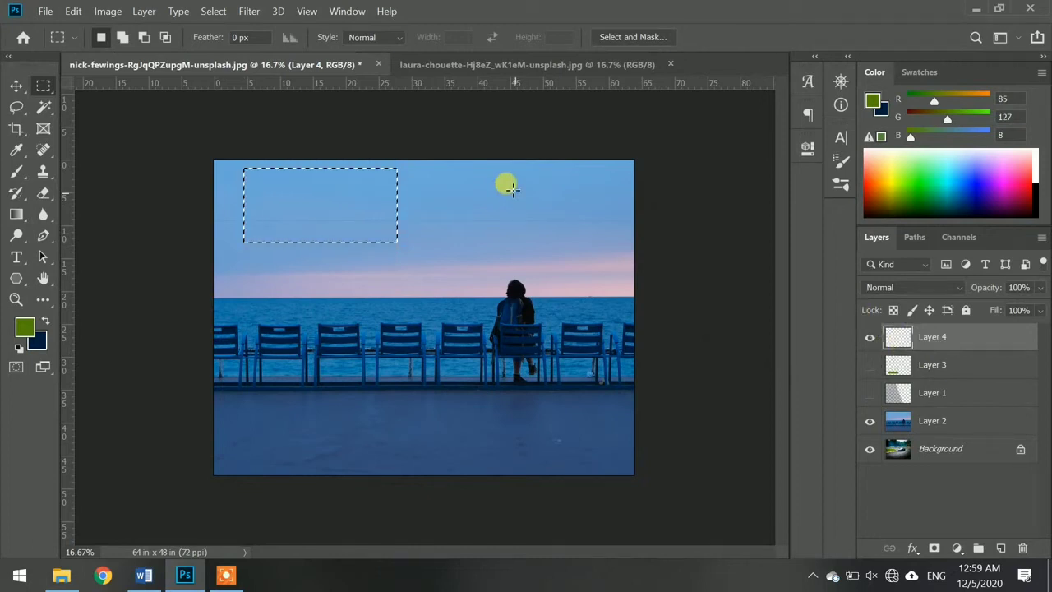
left_click(509, 190)
left_click_drag(515, 192, 453, 251)
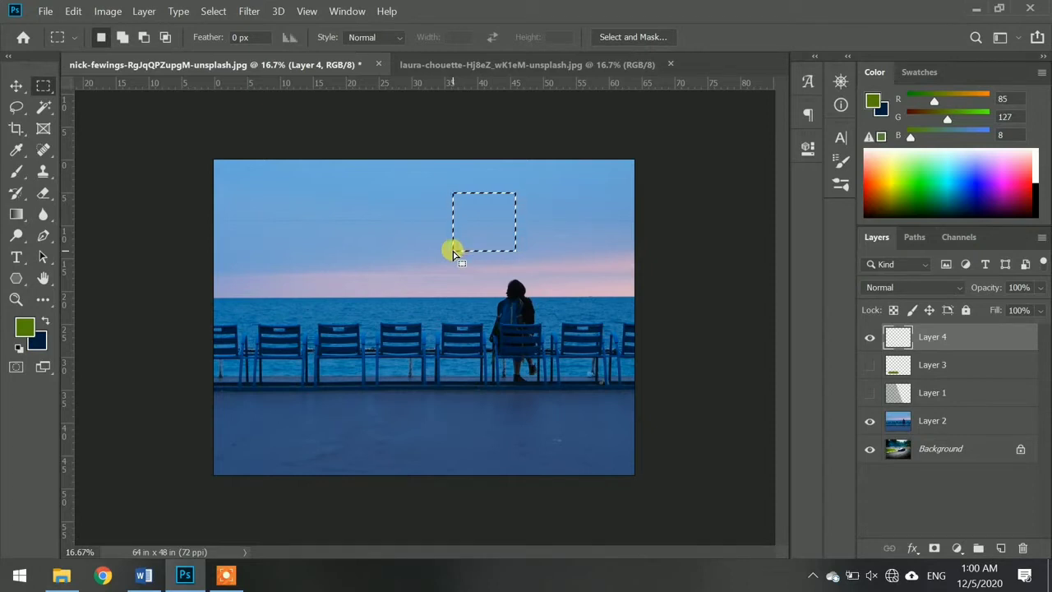
left_click(182, 144)
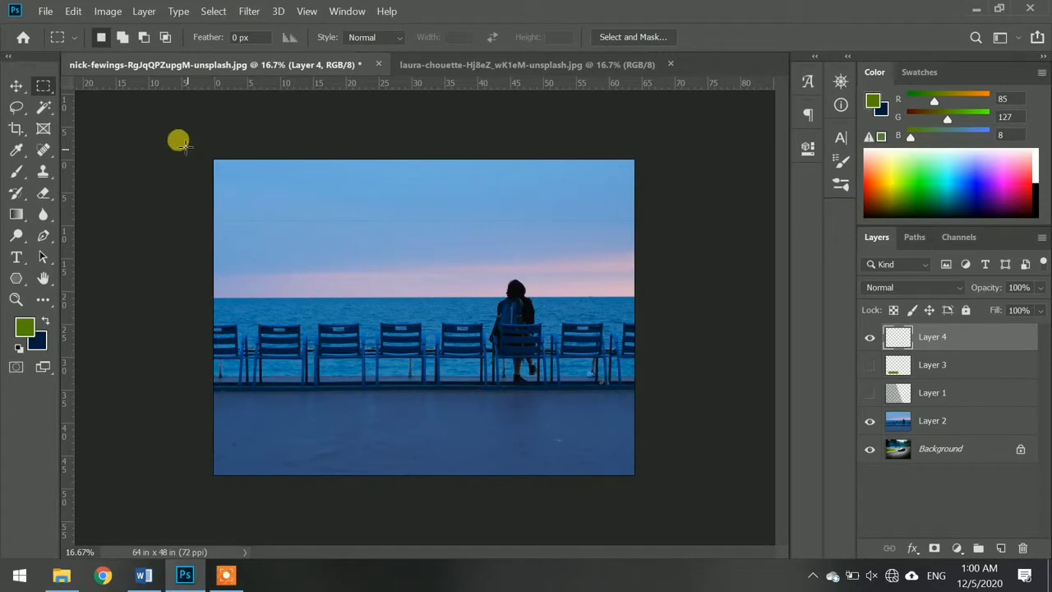
Draw a rectangular selection in the sky and add a separate rectangle beside it plus overlapping rectangles at its corners.
left_click_drag(435, 190, 302, 286)
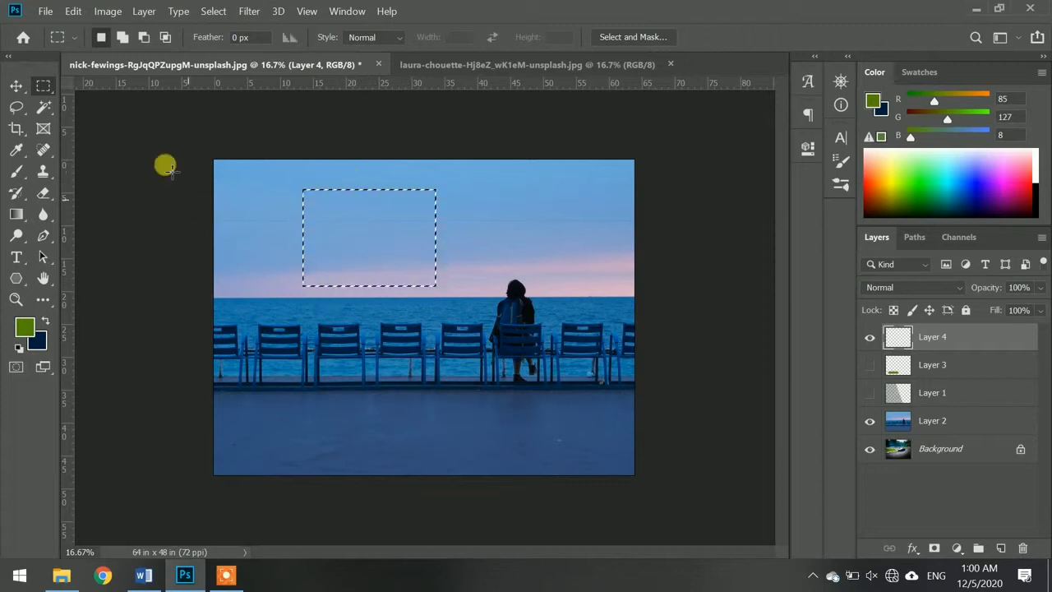
left_click(123, 38)
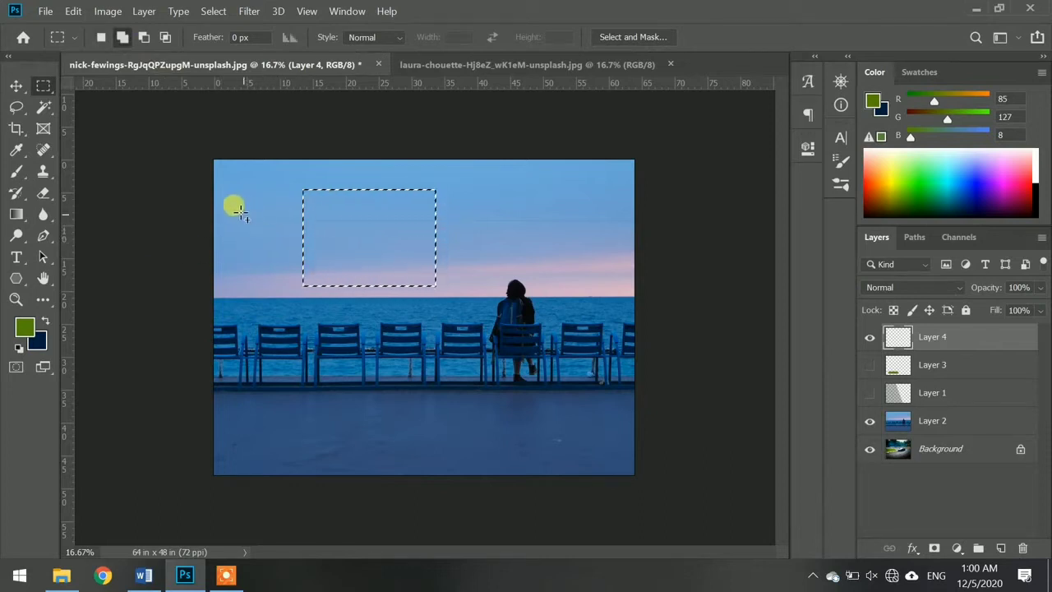
left_click_drag(242, 214, 279, 276)
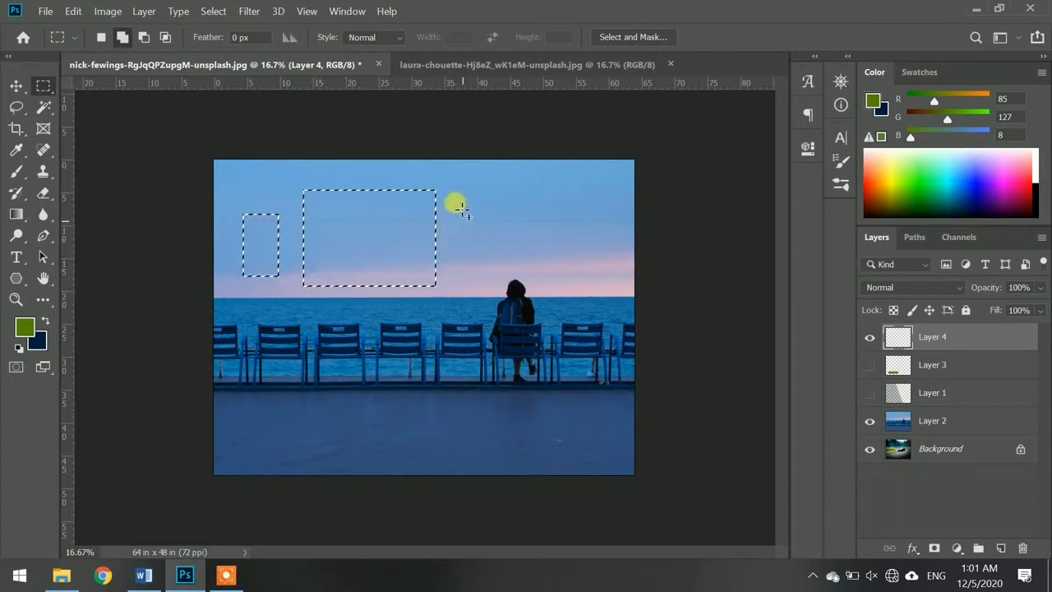
left_click_drag(454, 175, 416, 210)
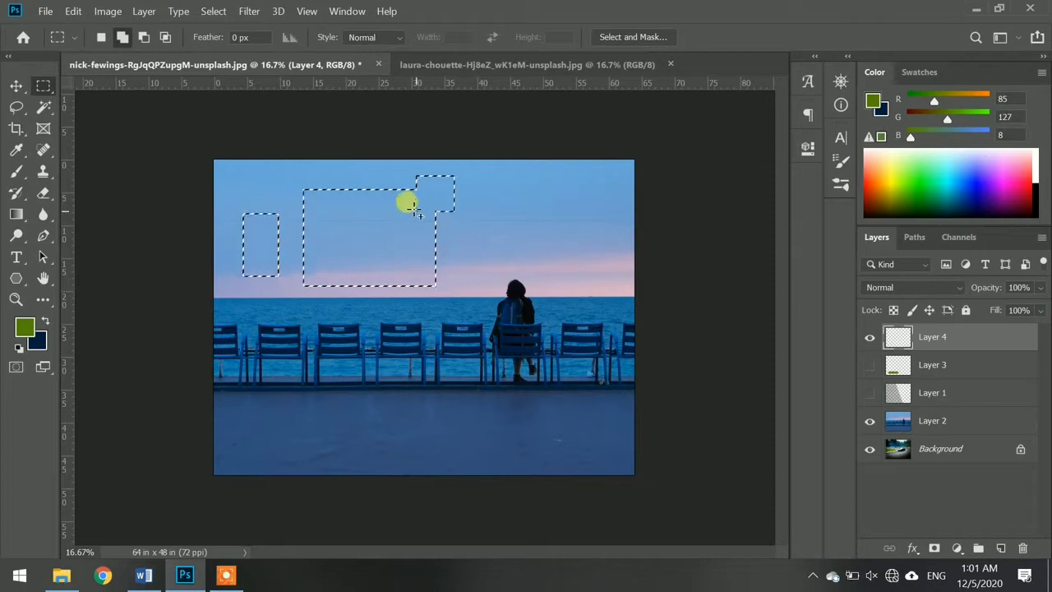
left_click_drag(449, 272, 413, 302)
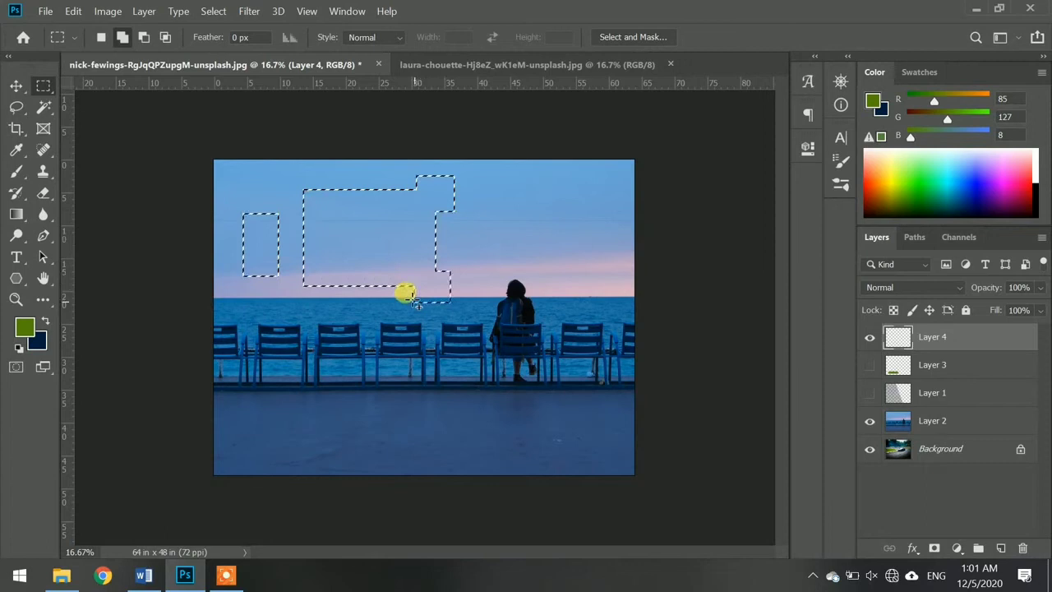
left_click_drag(286, 281, 323, 310)
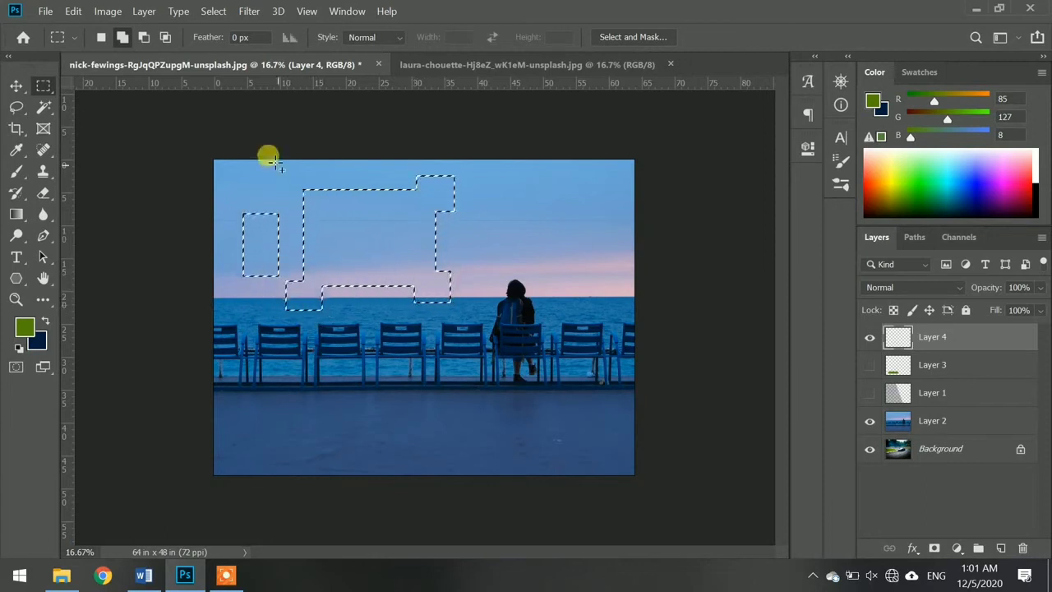
left_click_drag(275, 167, 326, 207)
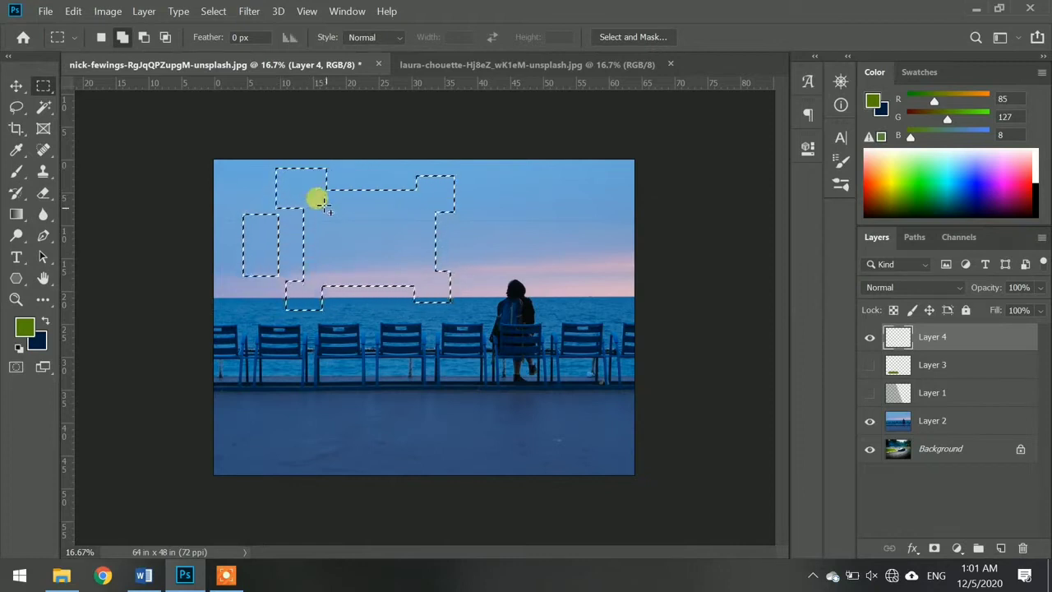
Clear the combined selection and draw a single rectangle from the sky down to the tops of the chairs.
left_click(326, 207)
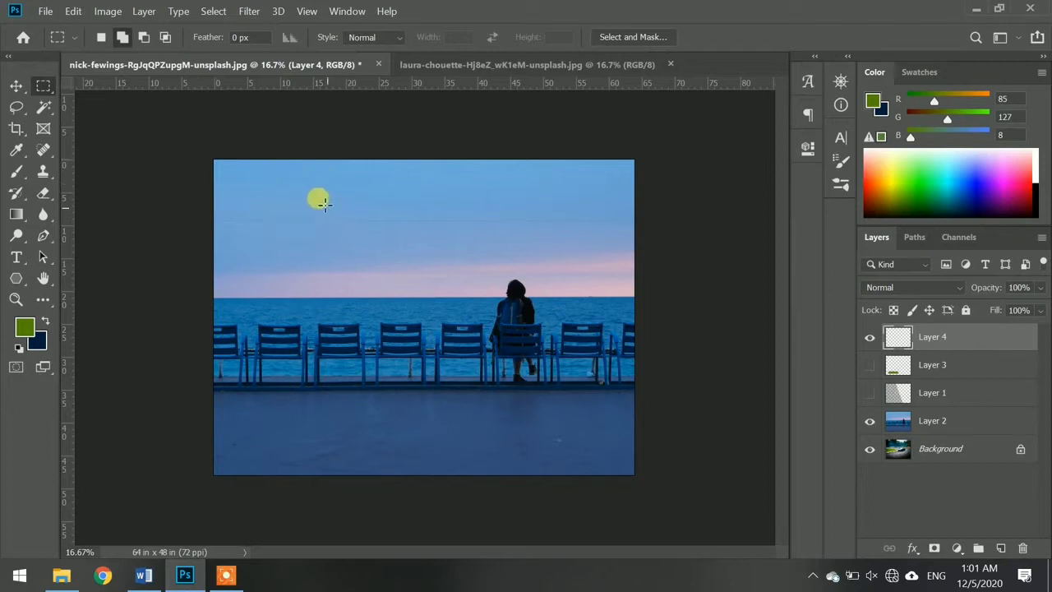
left_click_drag(318, 218, 439, 323)
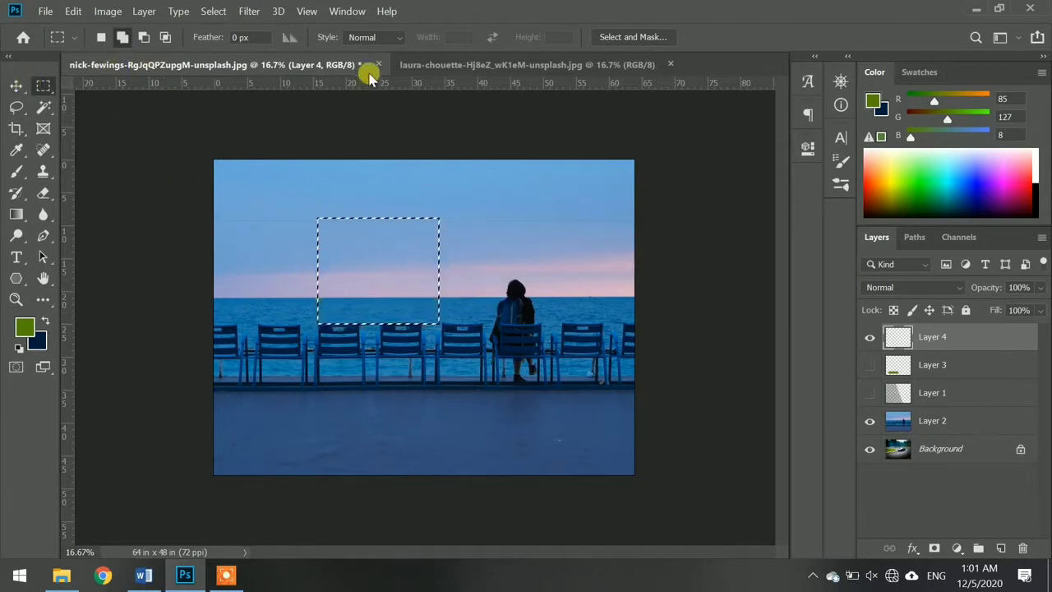
Try the Fixed Ratio marquee style, and restore the Normal style.
left_click(399, 39)
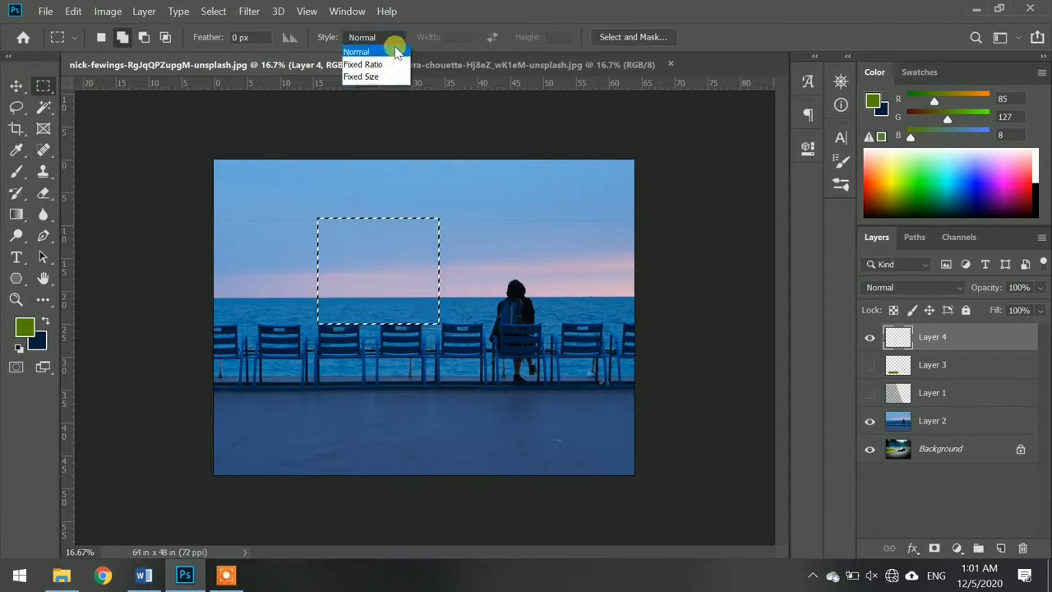
left_click(389, 64)
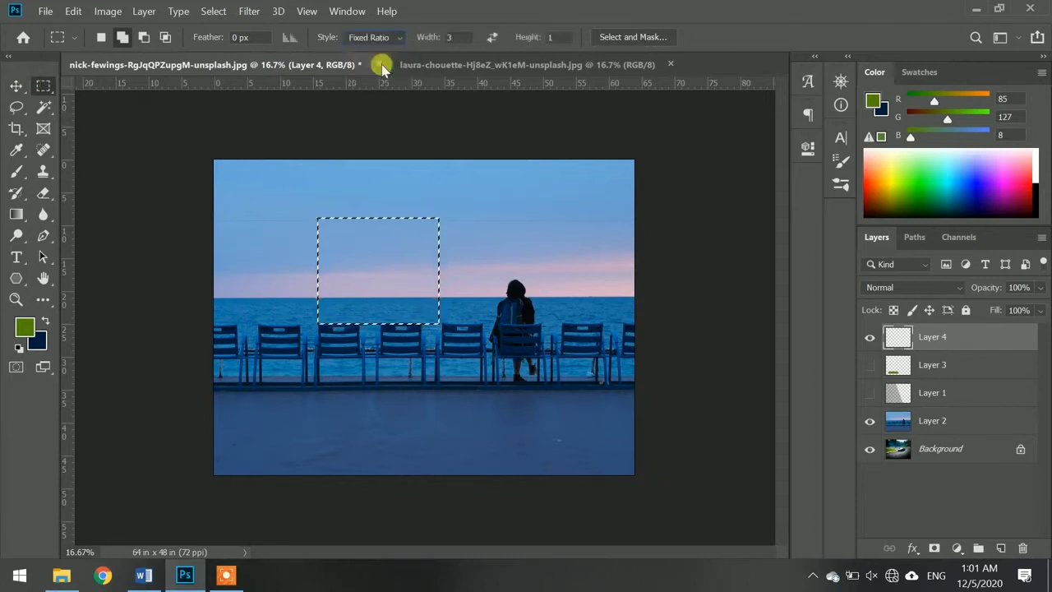
left_click(400, 39)
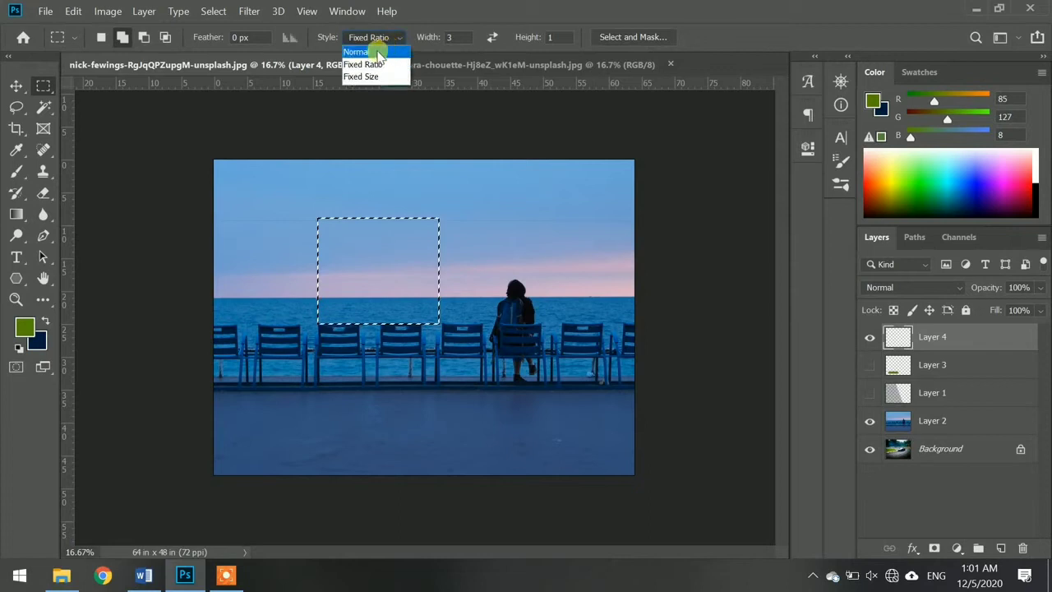
left_click(376, 46)
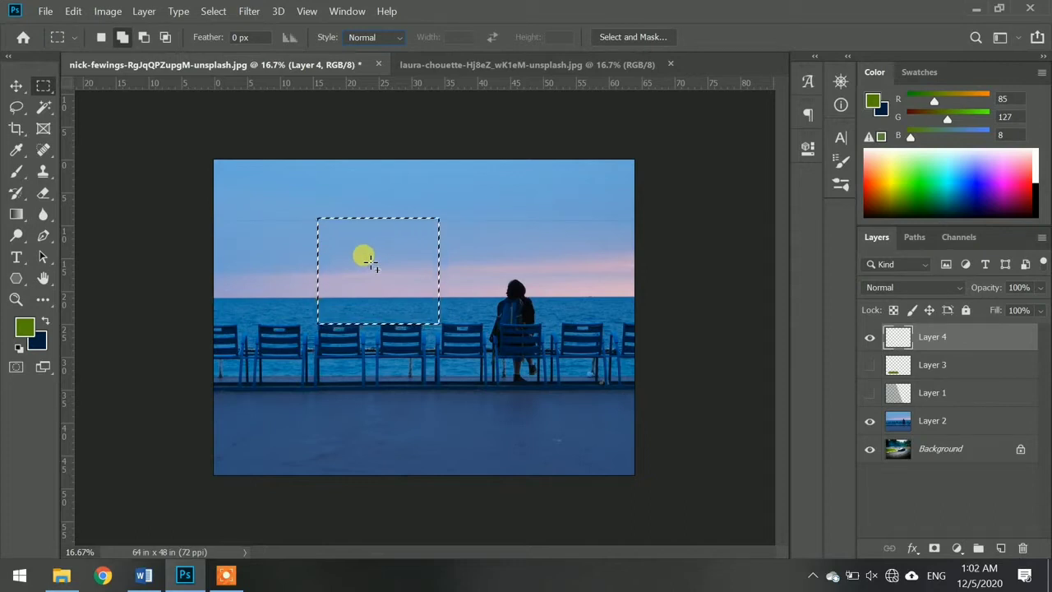
Try adding further rectangles inside and across the right edge of the existing rectangular selection.
key("alt")
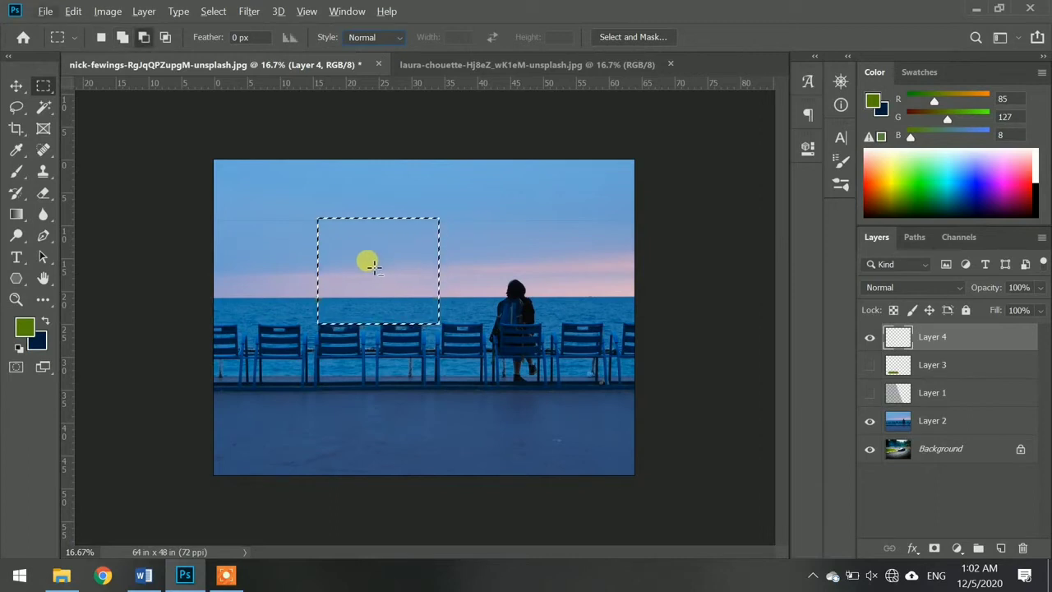
key("shift")
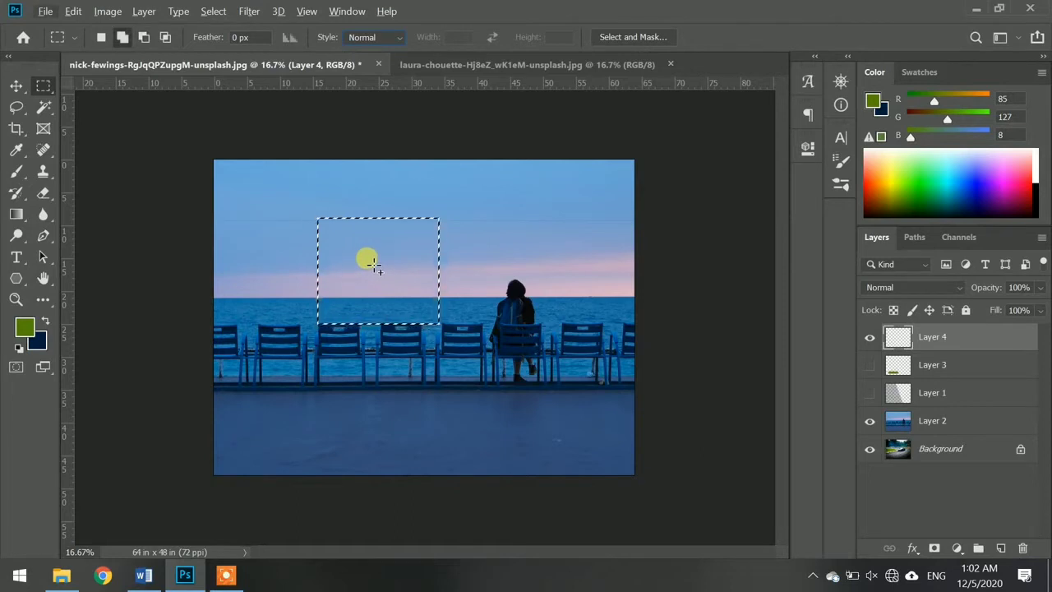
left_click_drag(385, 282, 426, 311)
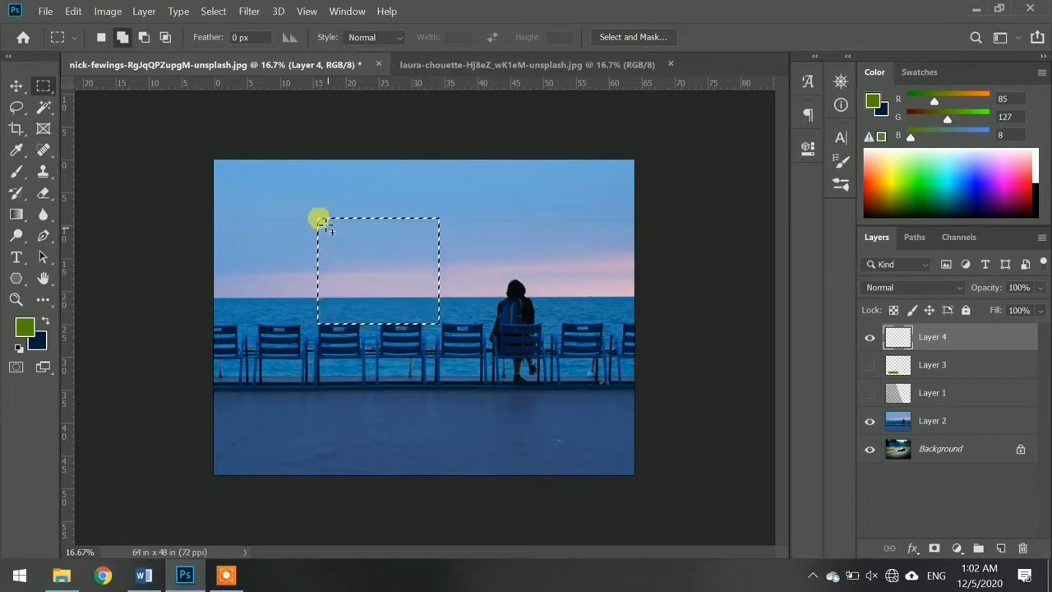
left_click_drag(328, 228, 428, 317)
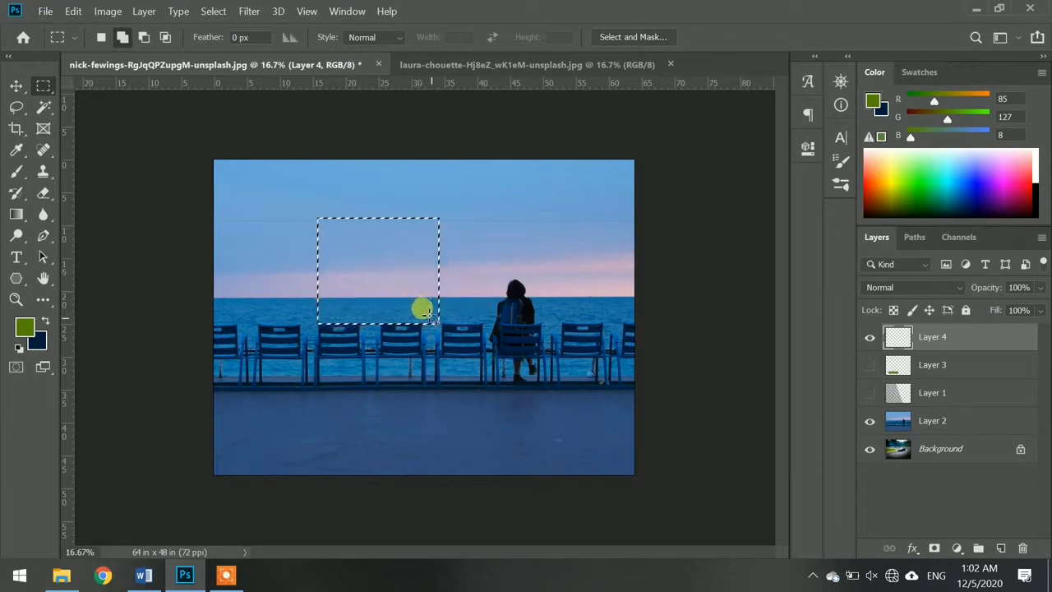
left_click_drag(356, 261, 429, 315)
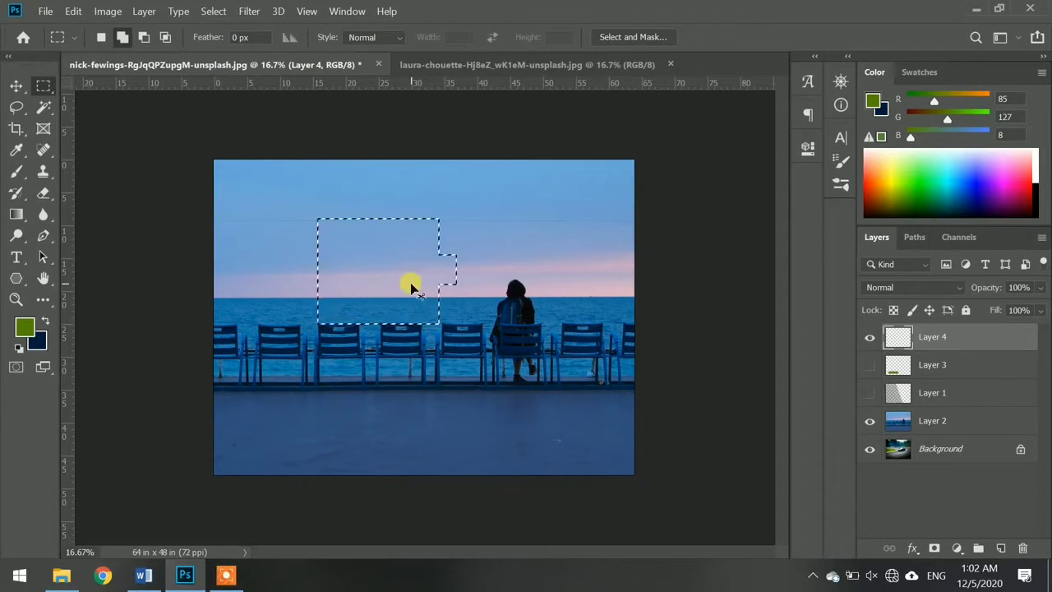
Switch to the Elliptical Marquee tool in add-to-selection mode.
right_click(46, 86)
left_click(123, 101)
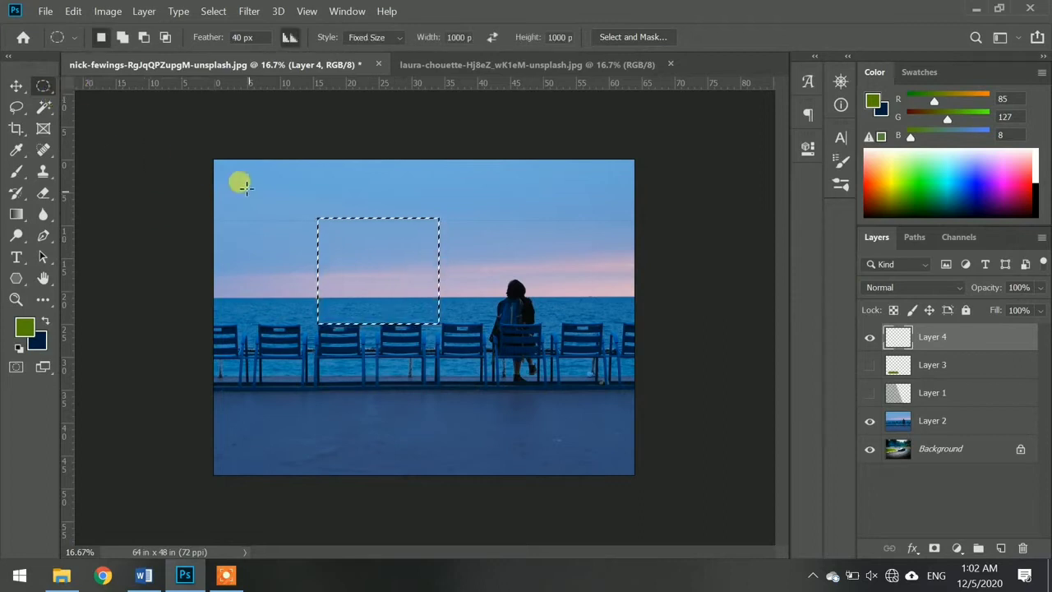
left_click(121, 37)
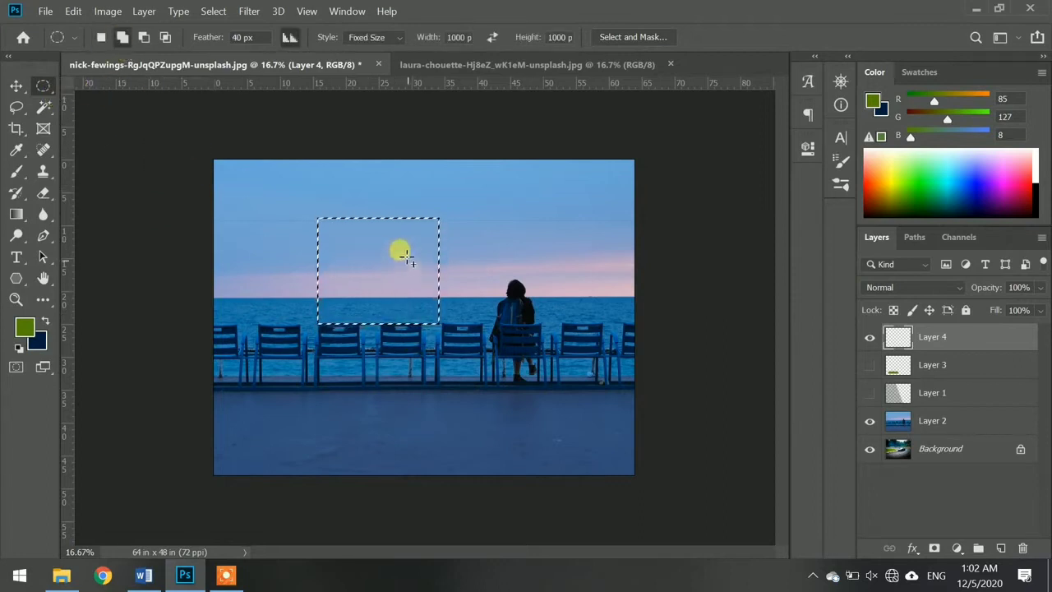
Try adding fixed-size circles inside, across the left edge and to the right of the rectangular selection, undoing the attempts.
left_click_drag(405, 253, 378, 273)
left_click_drag(334, 224, 330, 221)
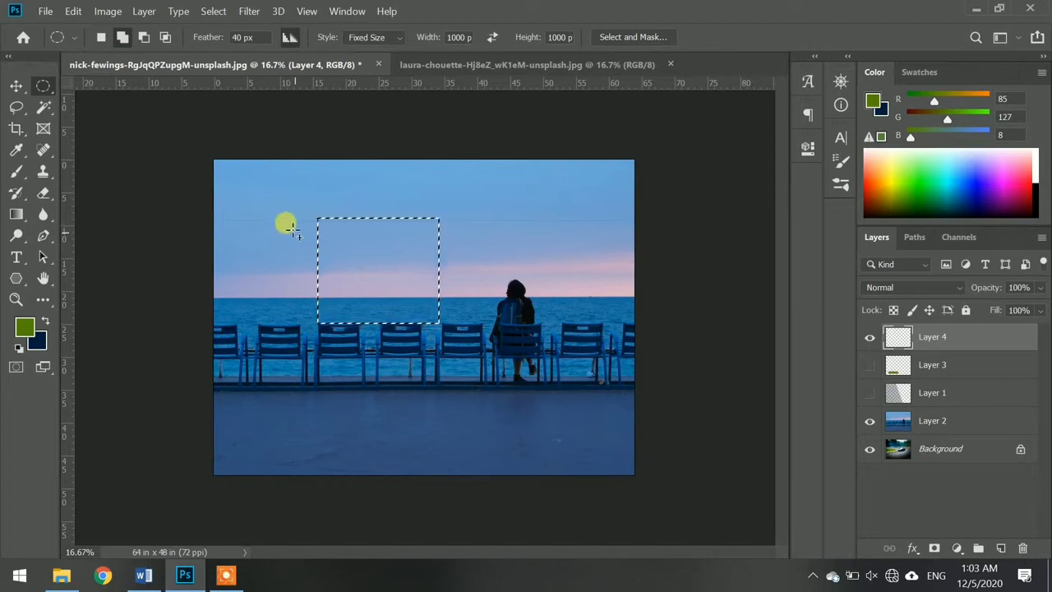
left_click_drag(279, 232, 245, 220)
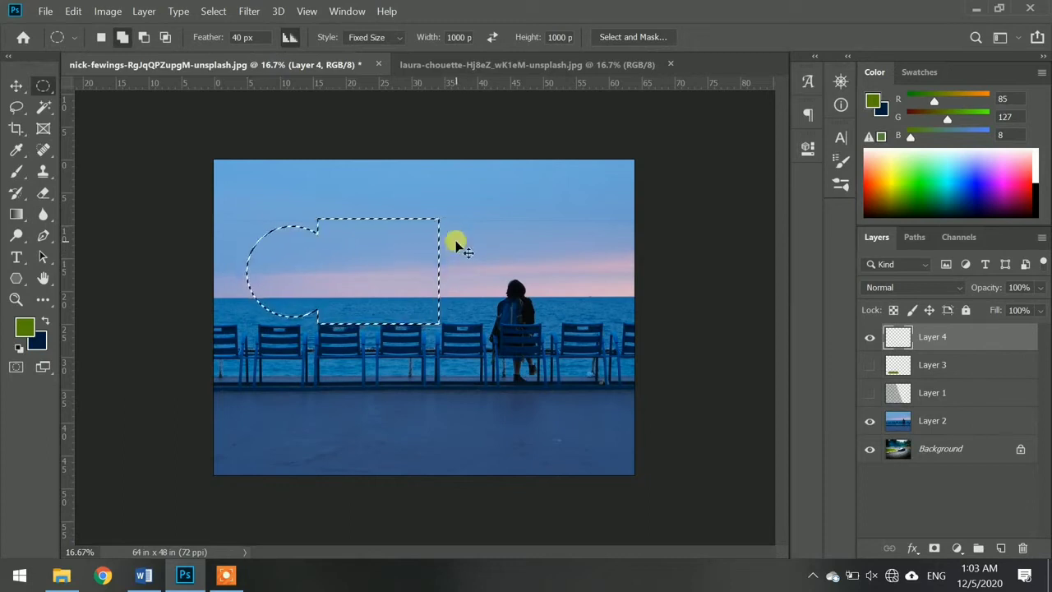
key("ctrl+x")
left_click(557, 237)
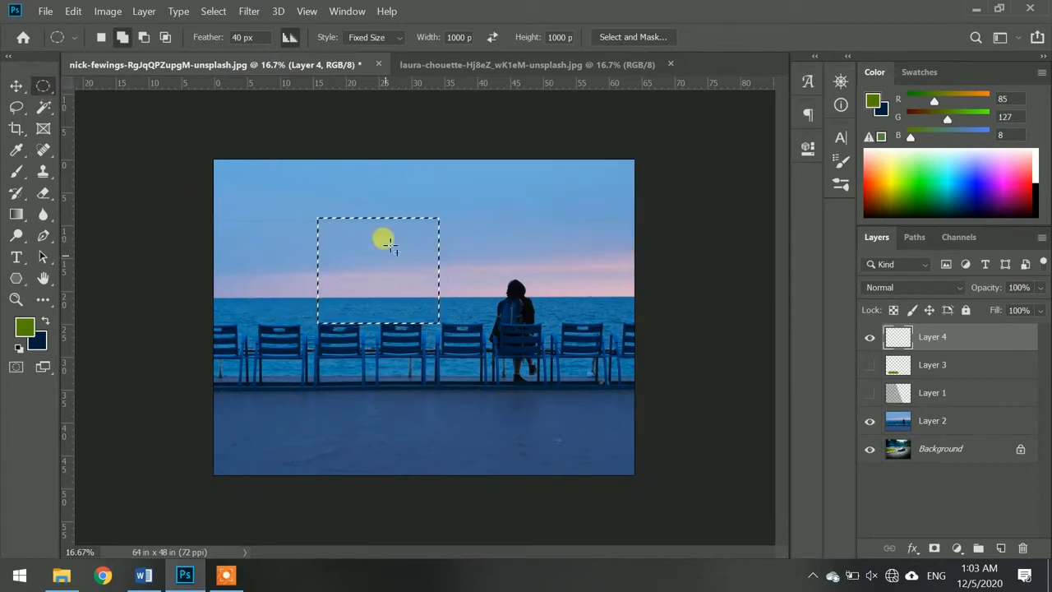
mouse_move(449, 230)
left_mouse_down()
mouse_move(440, 253)
mouse_move(451, 220)
left_mouse_up()
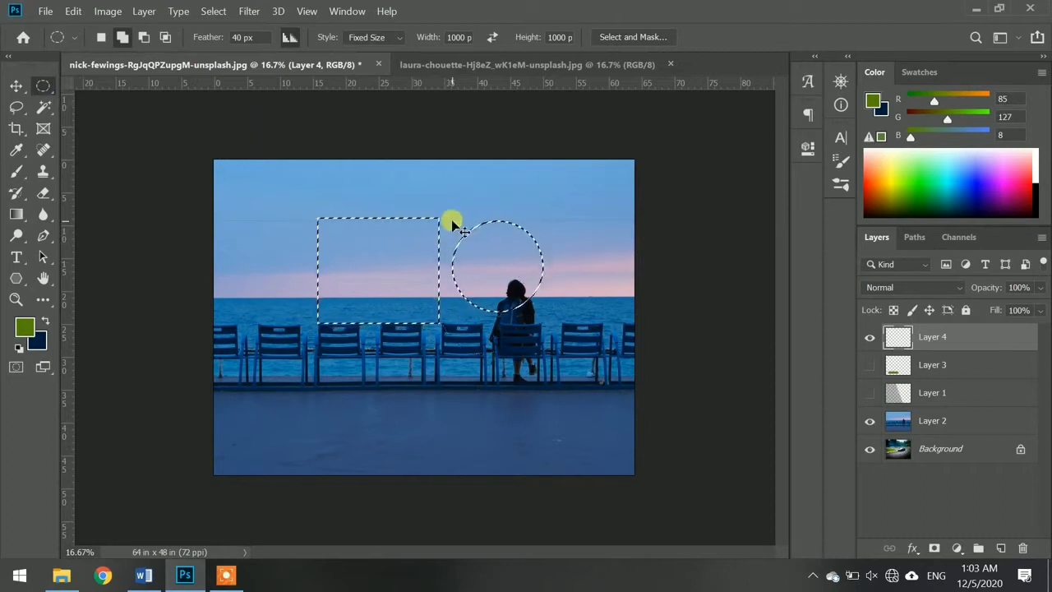
Set the Elliptical Marquee style to Normal and add a wide ellipse across the top of the rectangular selection.
left_click(398, 40)
left_click(361, 50)
left_click_drag(450, 229, 433, 283)
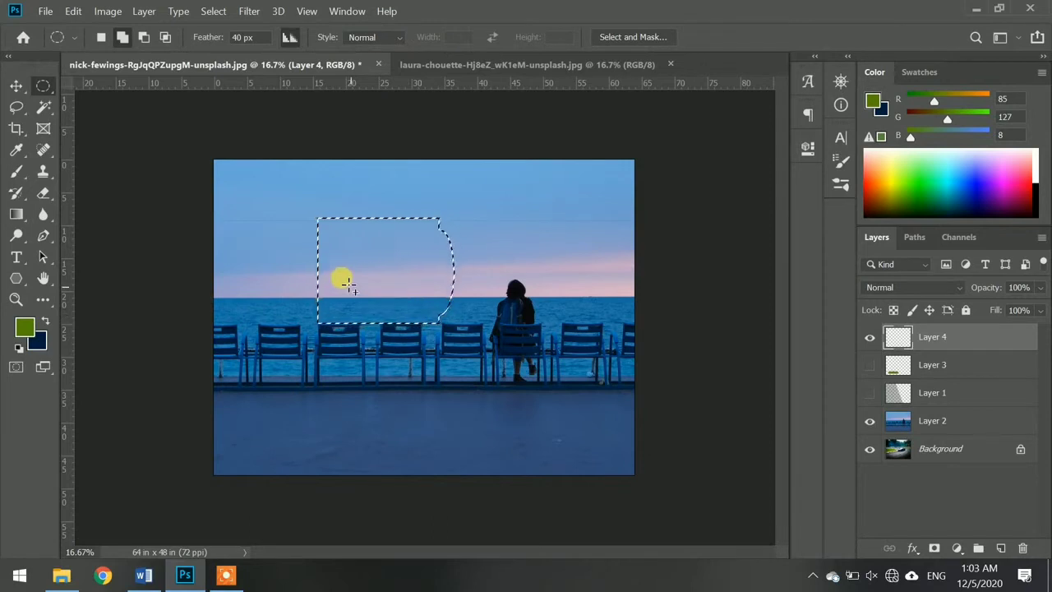
key("ctrl+z")
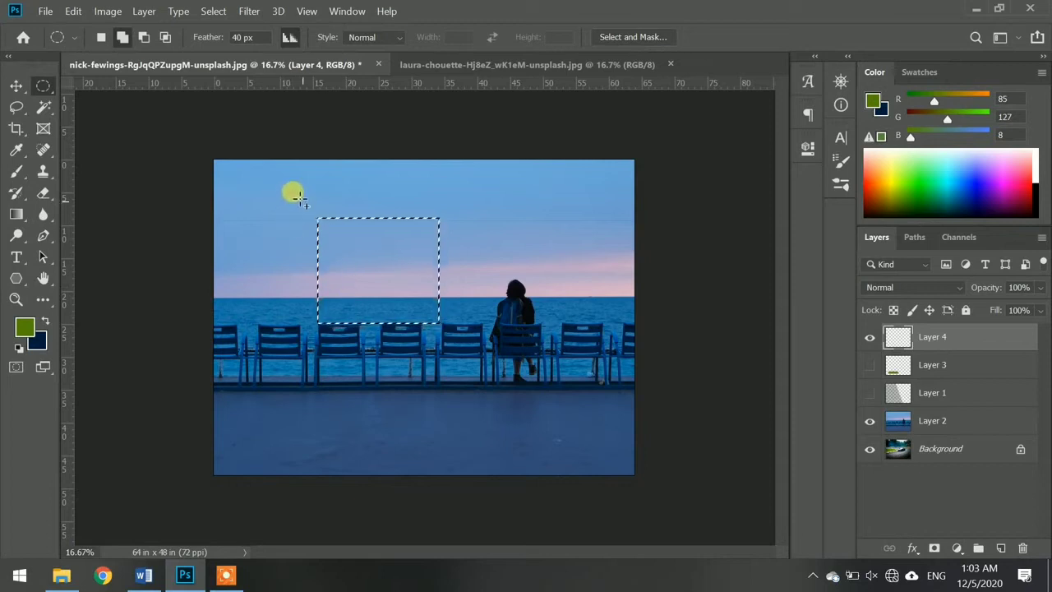
left_click_drag(299, 197, 456, 281)
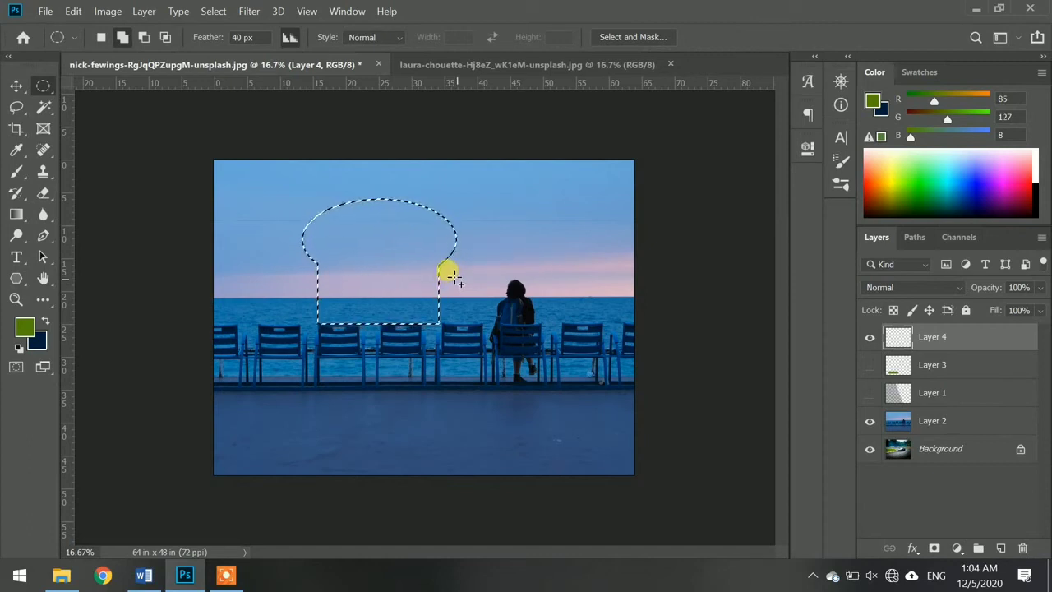
Fill the combined selection on Layer 4 with the green foreground colour using the Paint Bucket, and deselect.
left_click_drag(17, 213, 64, 232)
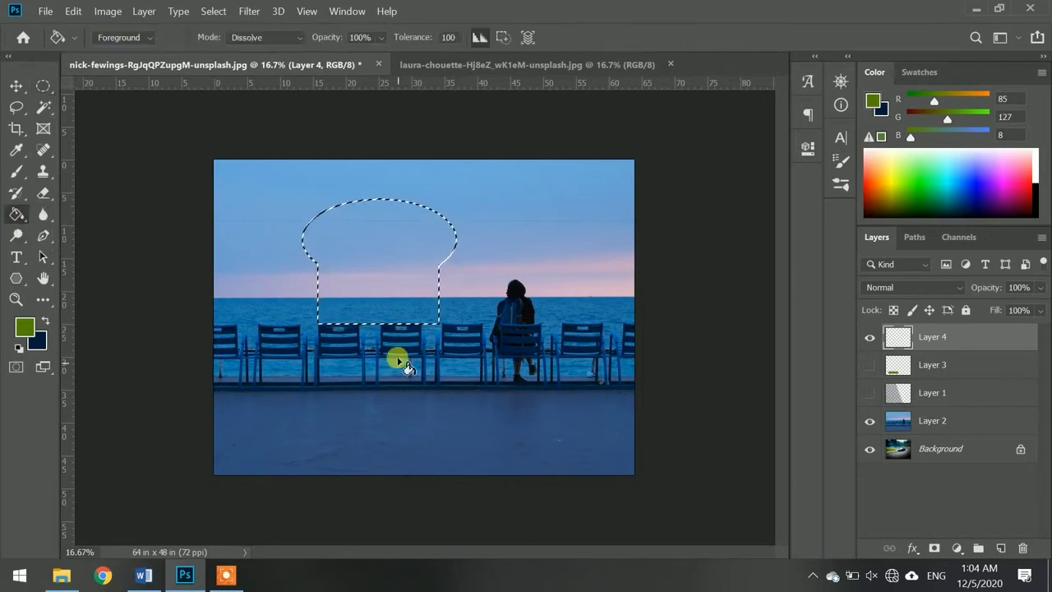
left_click(357, 247)
key("ctrl+d")
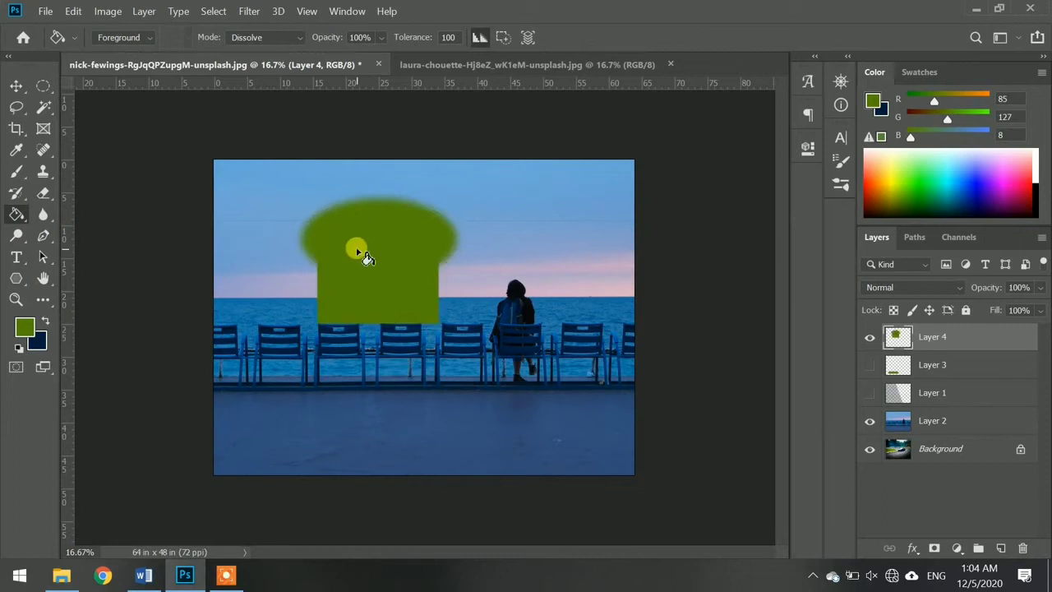
Undo the deselection, the green fill and the added ellipse, restoring the plain rectangular selection on Layer 4.
key("ctrl+z")
key("ctrl+z")
key("ctrl+z")
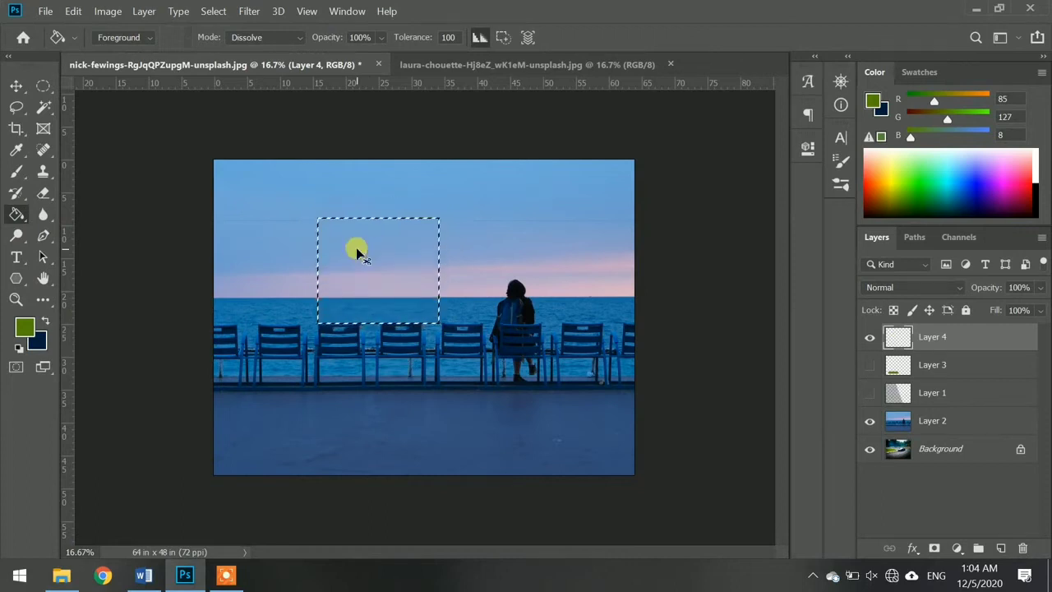
Switch to the Rectangular Marquee tool in subtract-from-selection mode.
left_click_drag(43, 86, 85, 90)
left_click(85, 90)
left_click(144, 38)
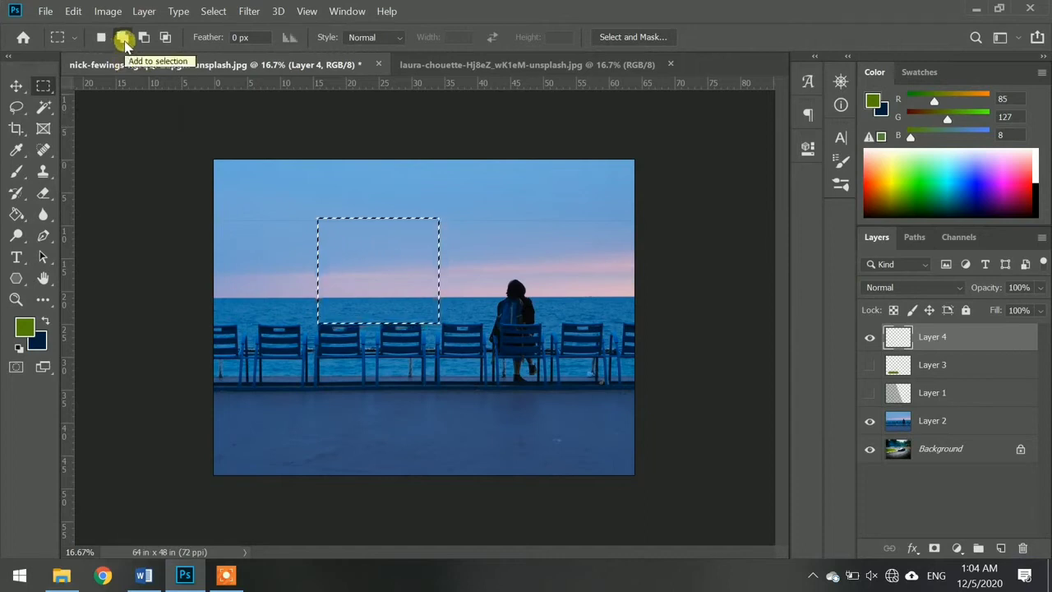
left_click(144, 37)
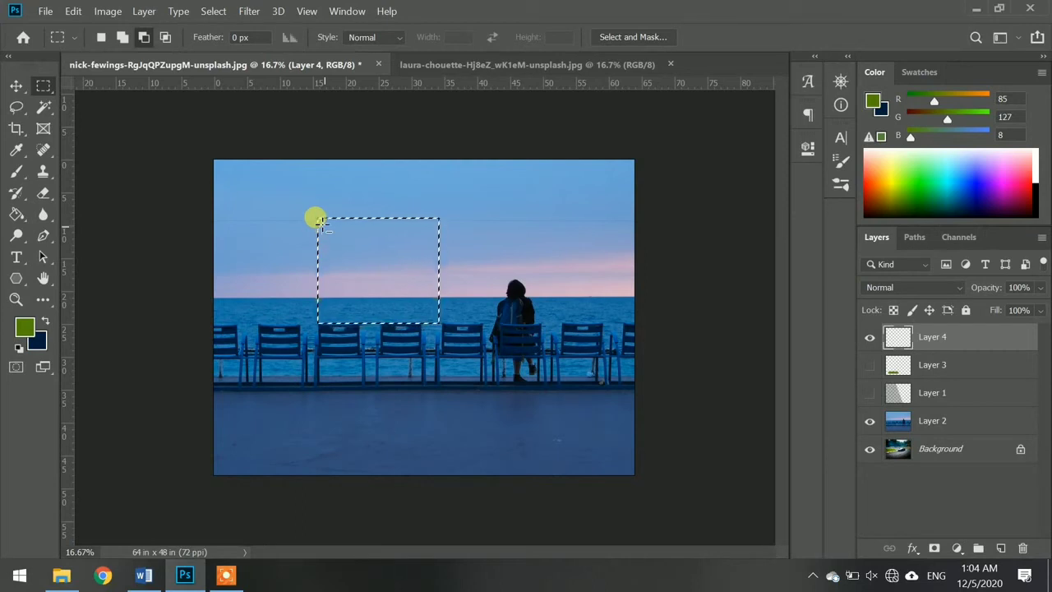
Try subtracting a slightly smaller inner rectangle and filling the remaining frame with green using the Paint Bucket, undoing both.
left_click_drag(353, 288, 426, 311)
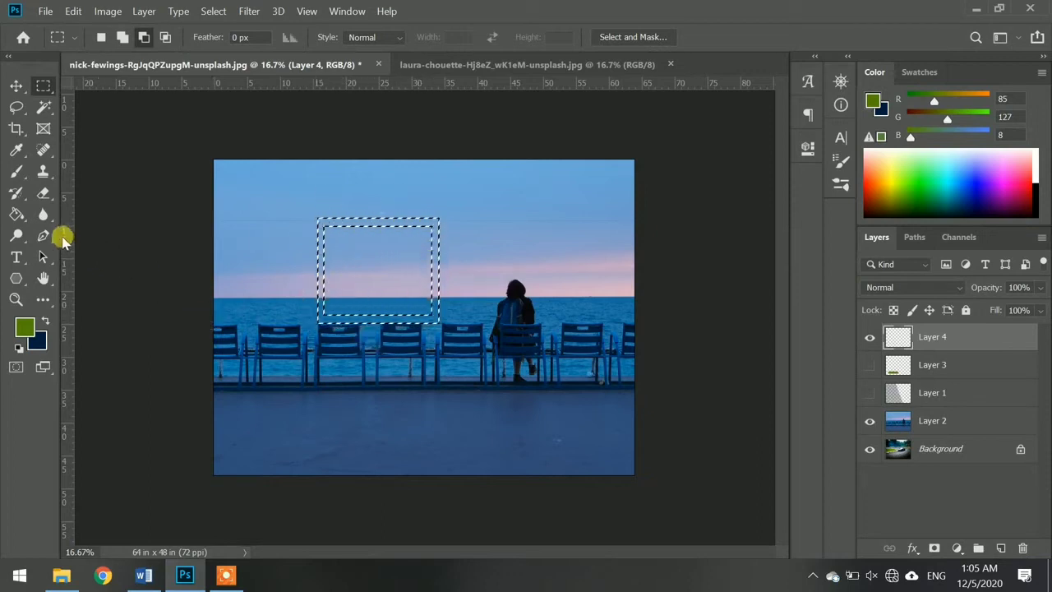
left_click(15, 213)
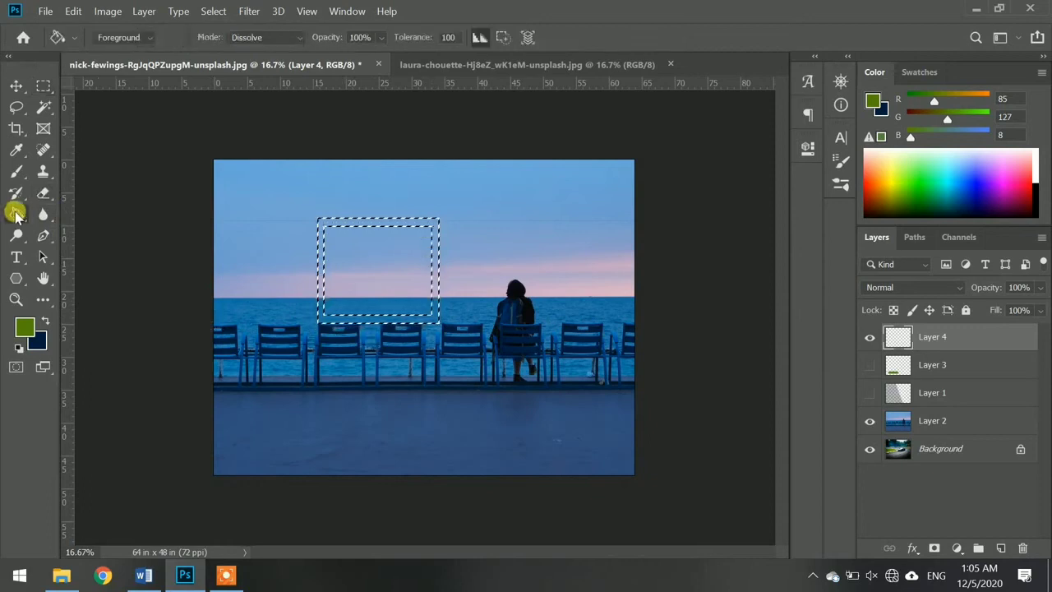
left_click(382, 220)
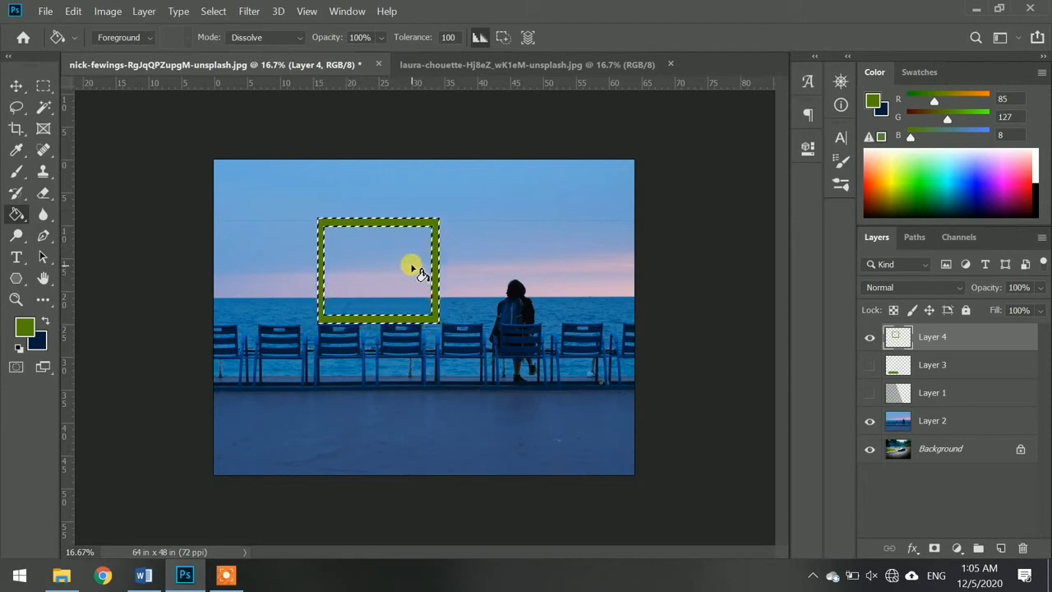
key("ctrl+z")
key("ctrl+z")
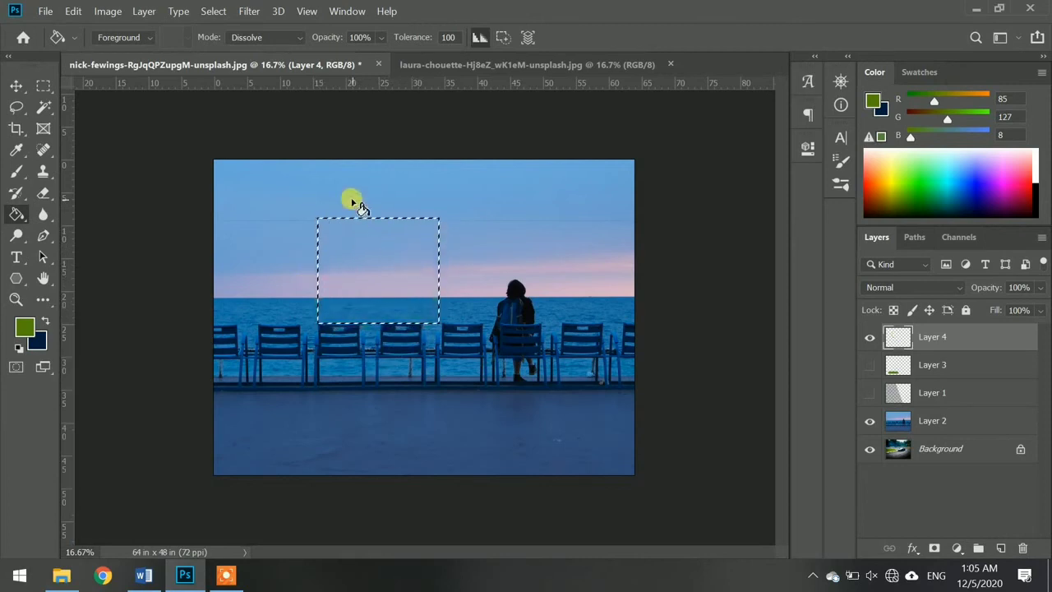
Try subtracting rectangles from the selection's upper part and its upper-right and lower-right corners with the Rectangular Marquee, undoing each cut.
left_click(42, 85)
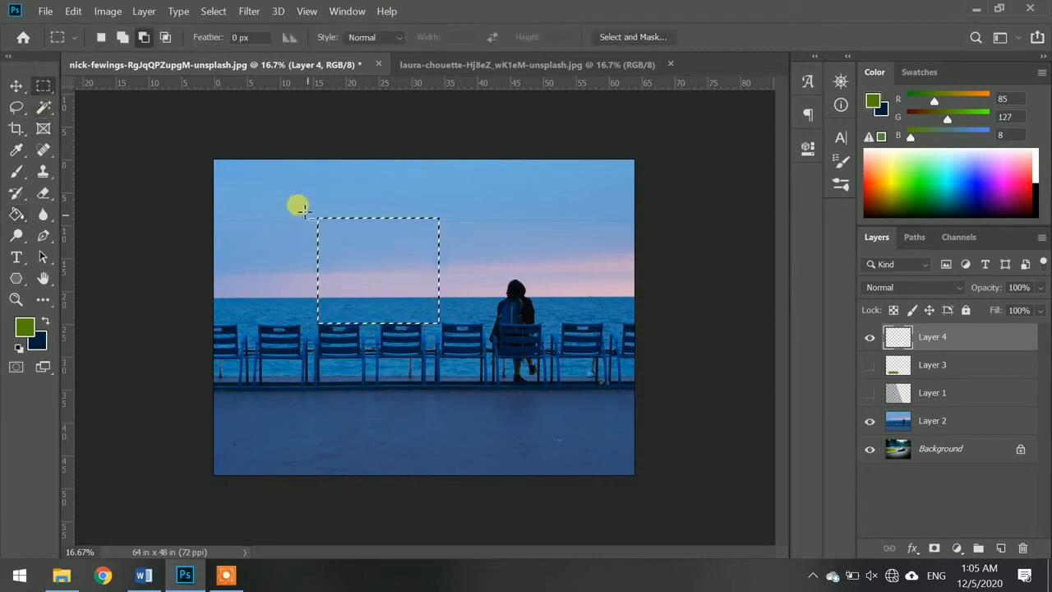
left_click_drag(309, 211, 454, 281)
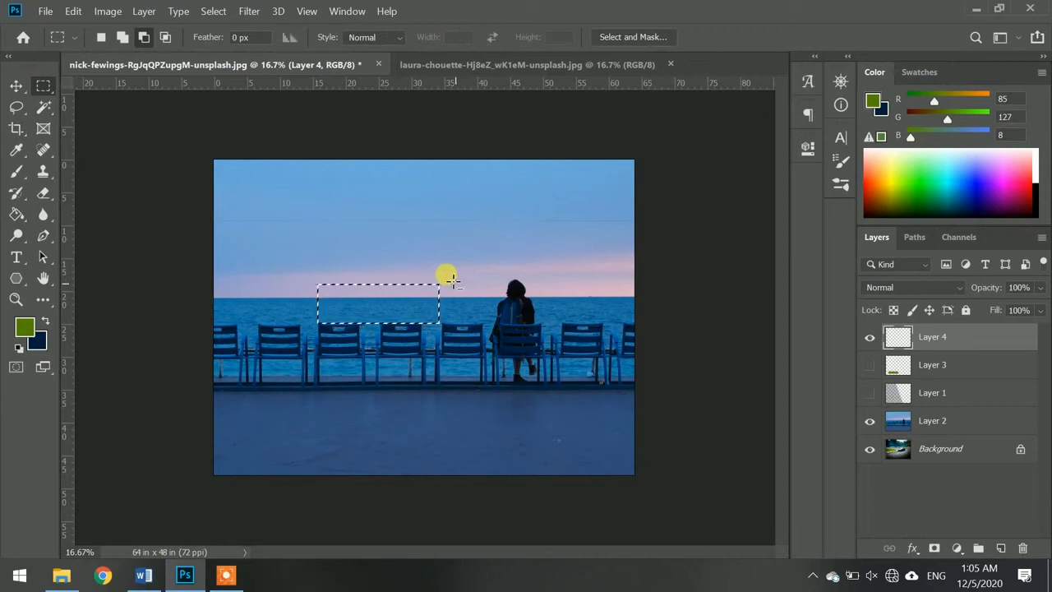
key("ctrl+z")
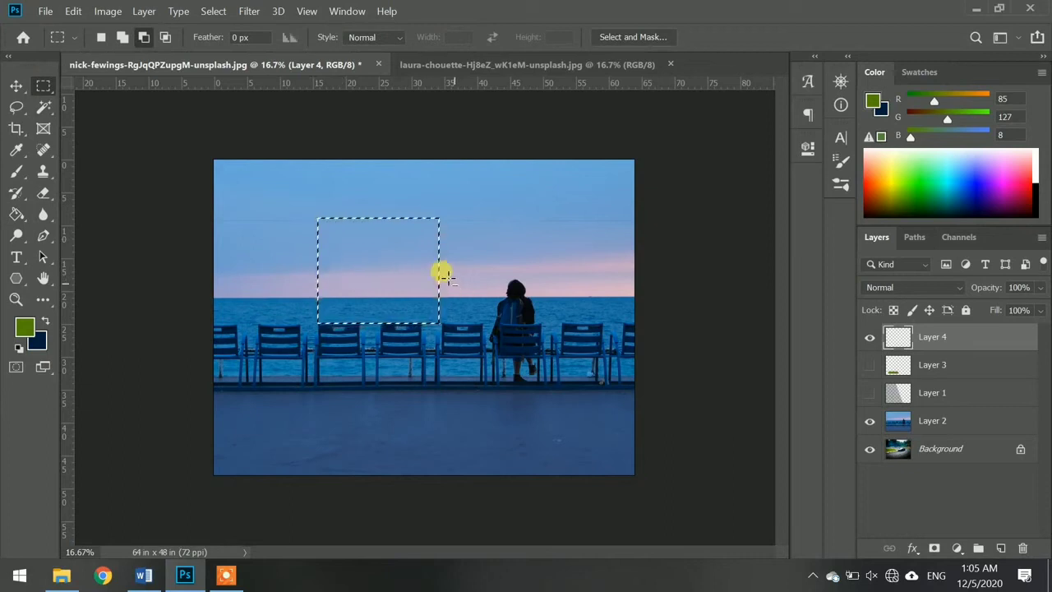
left_click_drag(411, 211, 448, 248)
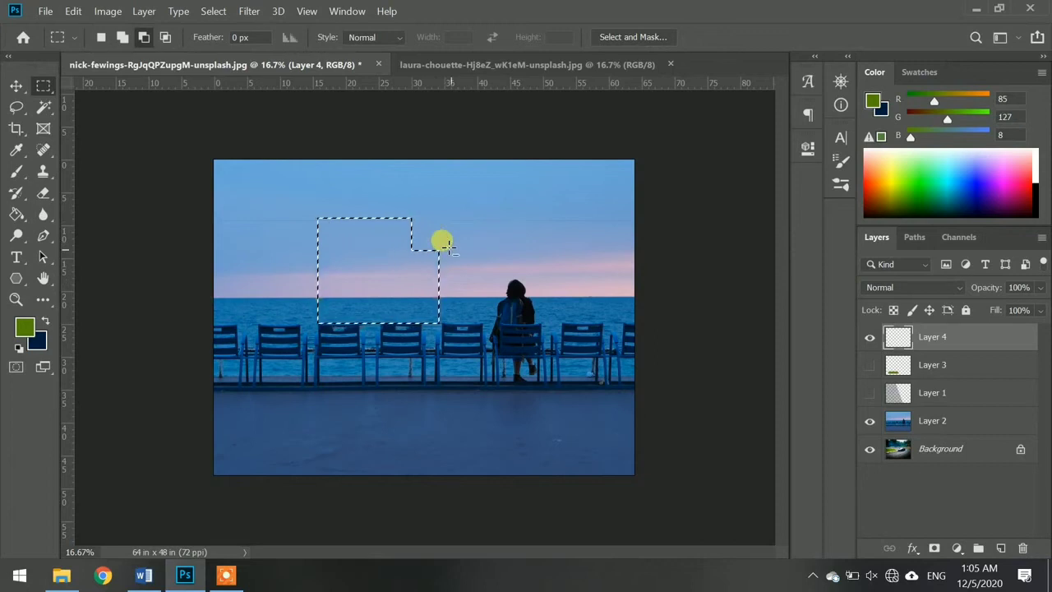
key("ctrl+z")
left_click_drag(449, 286, 393, 330)
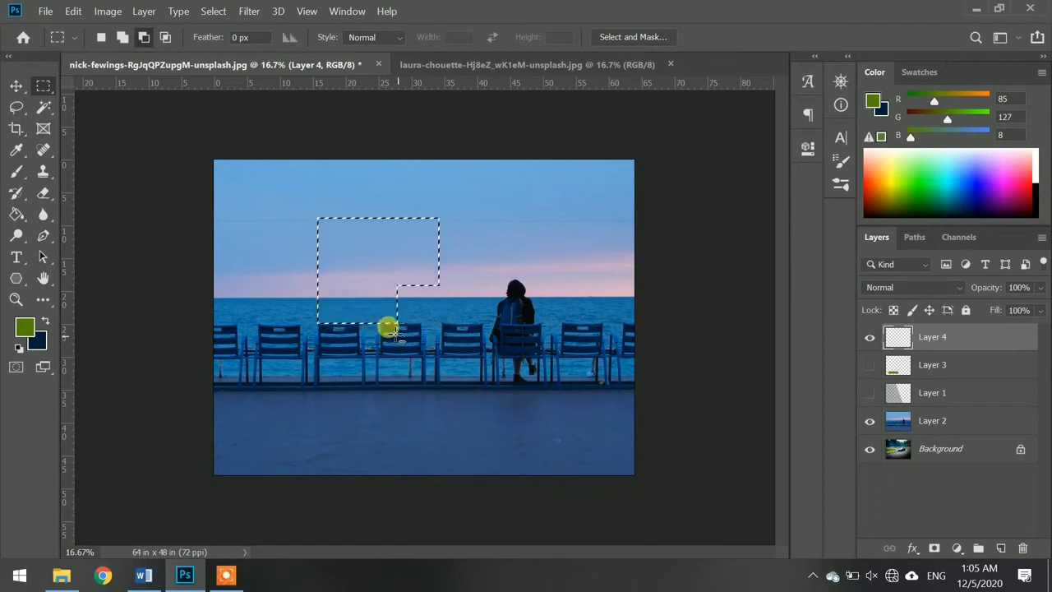
left_click_drag(406, 195, 450, 241)
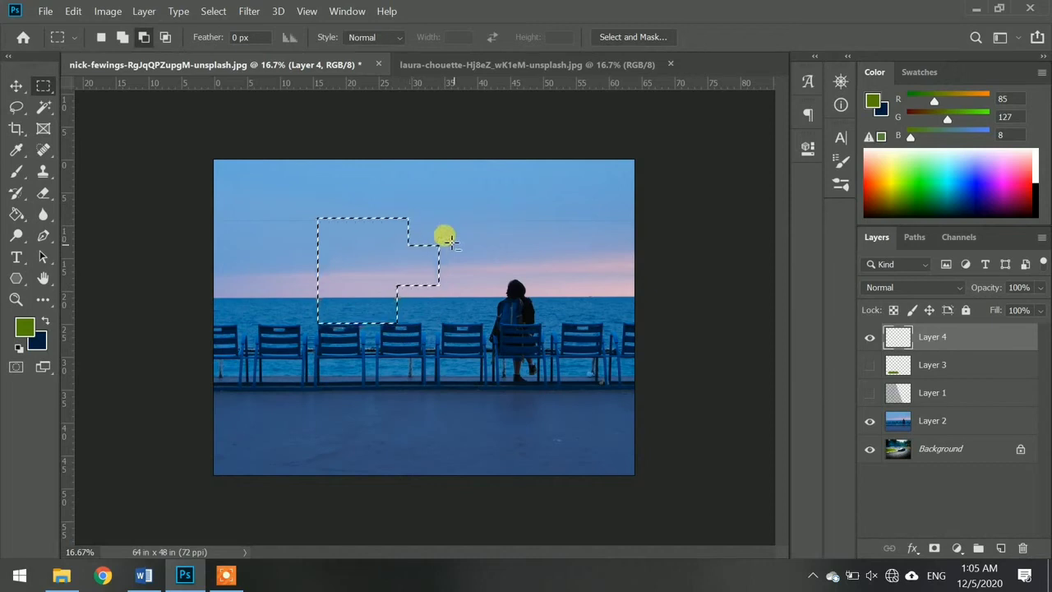
key("ctrl+z")
key("ctrl+z")
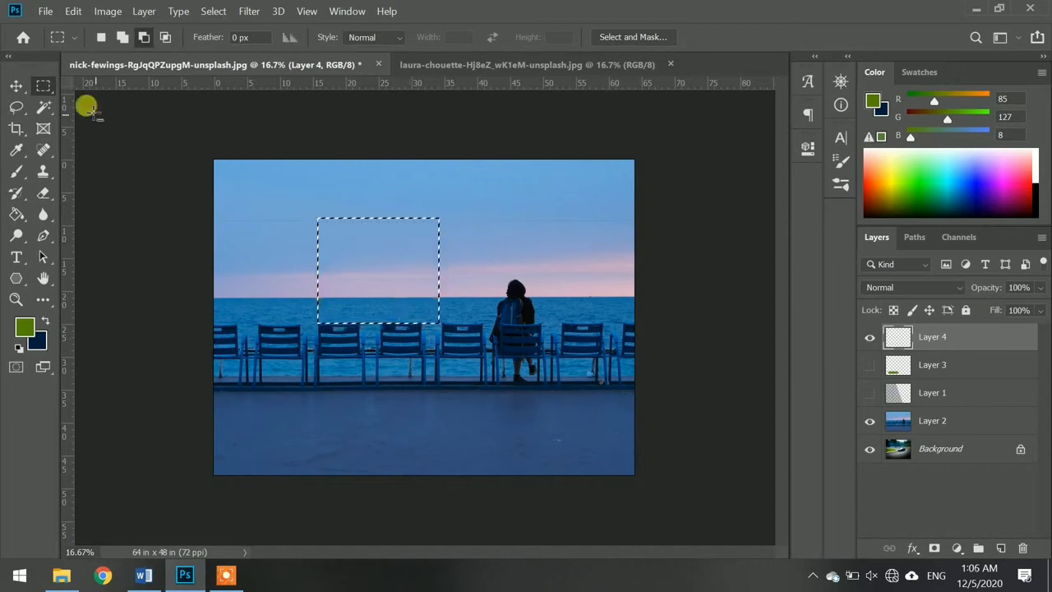
Switch to the Elliptical Marquee tool in subtract-from-selection mode with a 40 px feather.
right_click(47, 85)
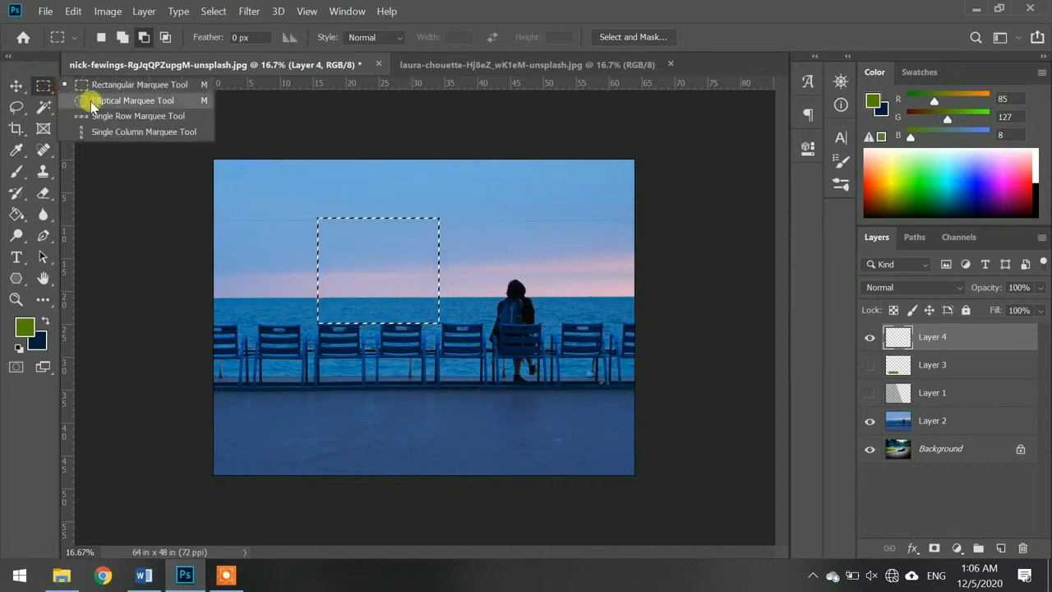
left_click(90, 99)
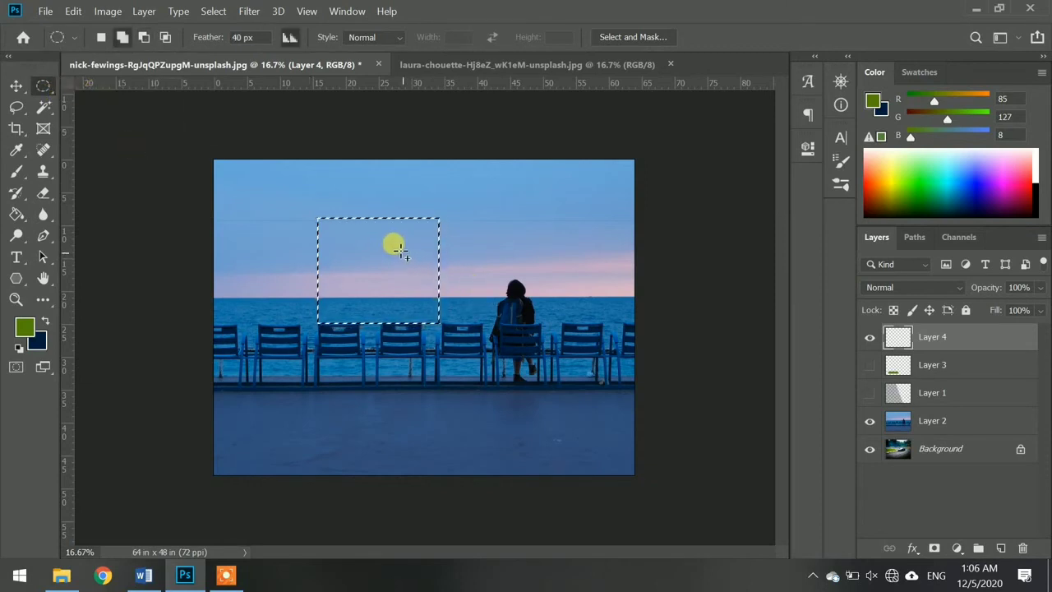
left_click(144, 37)
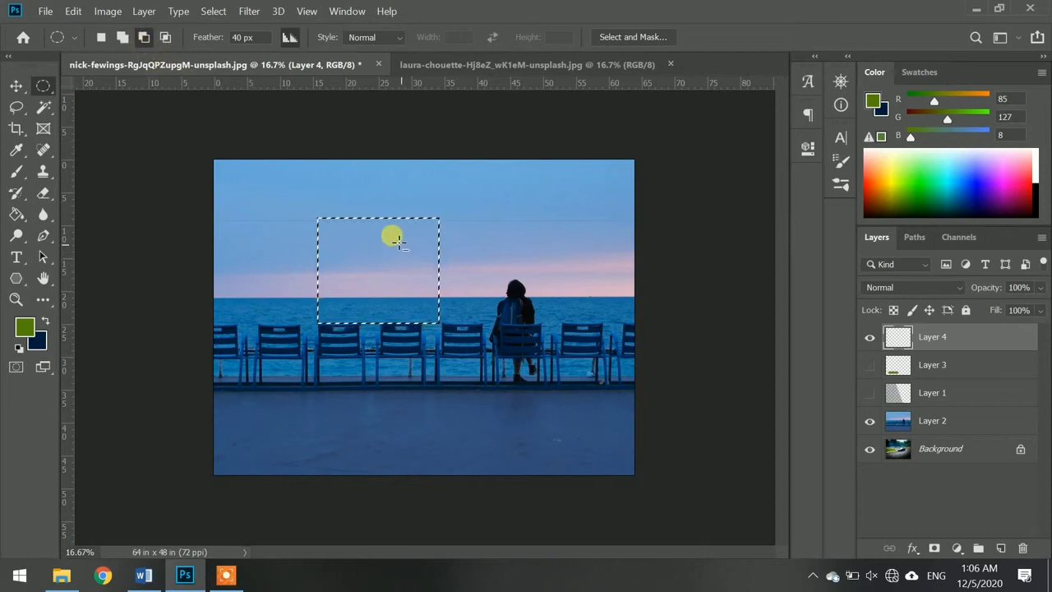
Try subtracting an ellipse inside the rectangular selection and filling the surrounding area with green using the Paint Bucket, undoing both.
left_click_drag(395, 246, 326, 304)
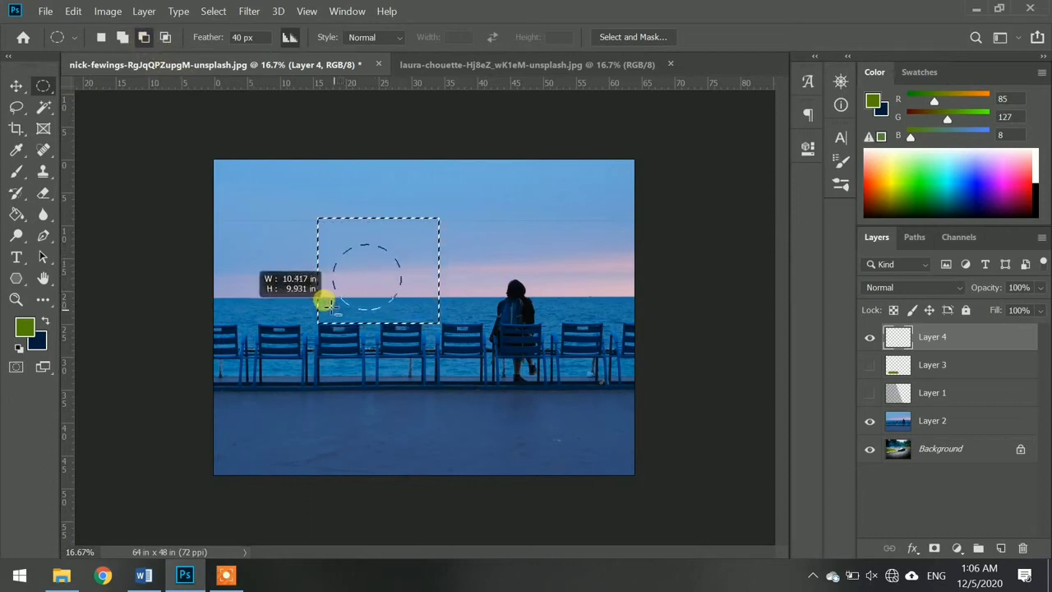
left_click_drag(326, 304, 327, 303)
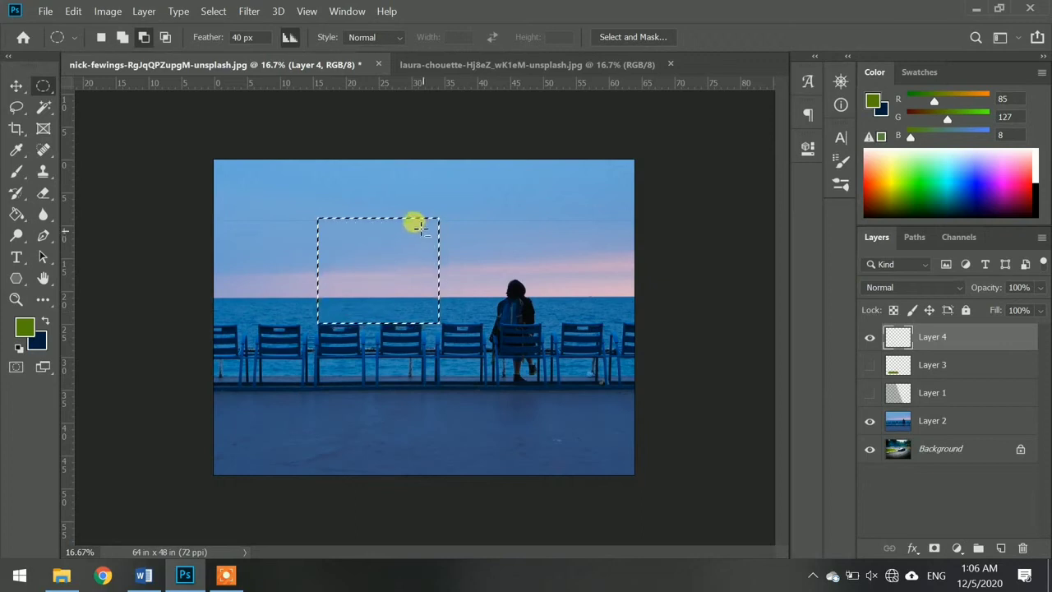
left_click_drag(366, 278, 335, 302)
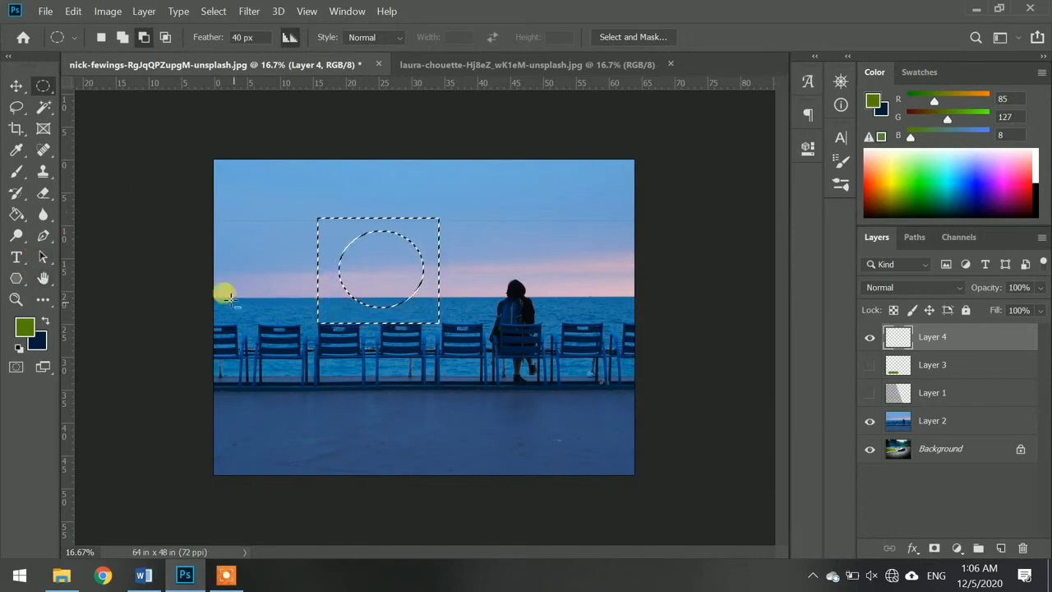
left_click(17, 215)
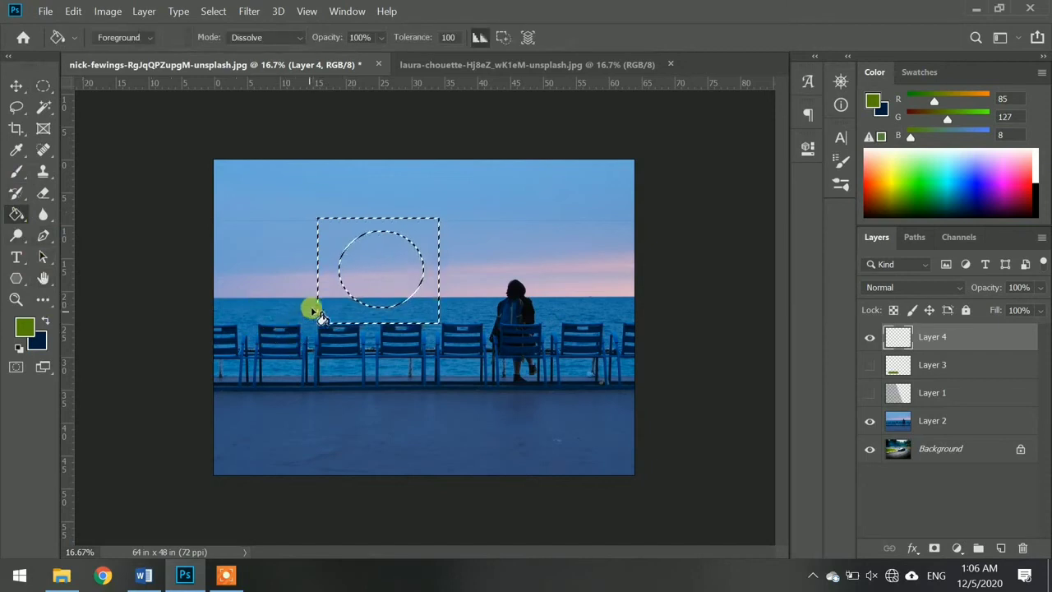
left_click(407, 304)
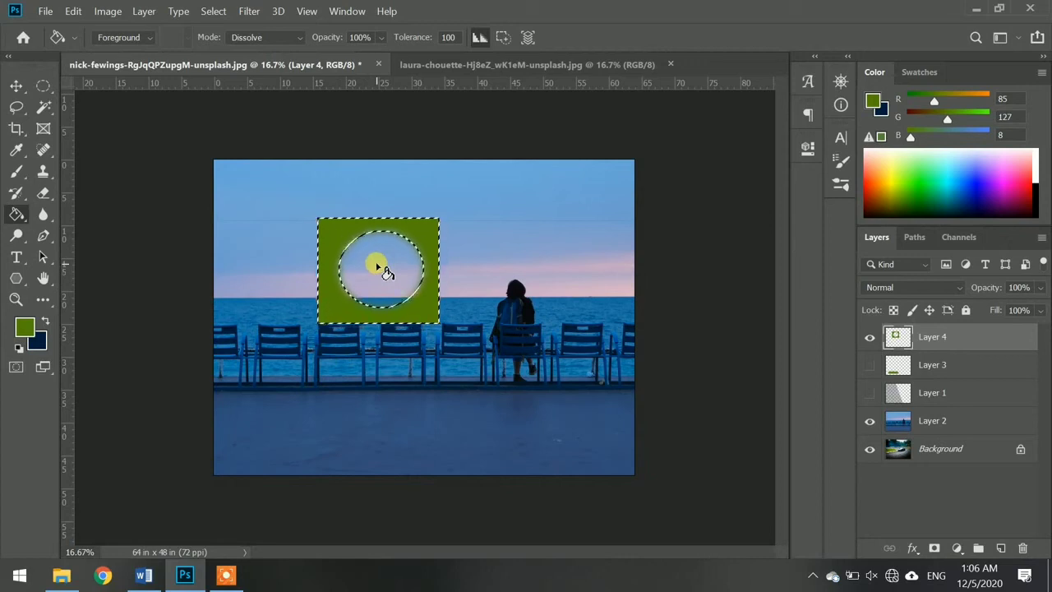
key("ctrl+z")
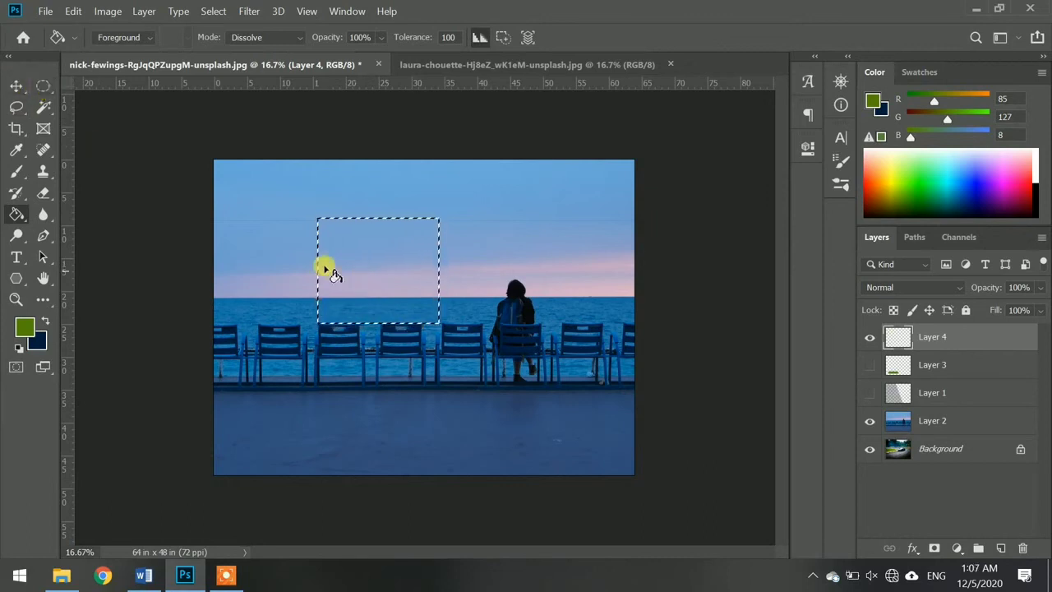
Try subtracting ellipses that cross the sides of the rectangular selection with the Elliptical Marquee, and clear the selection.
left_click(43, 85)
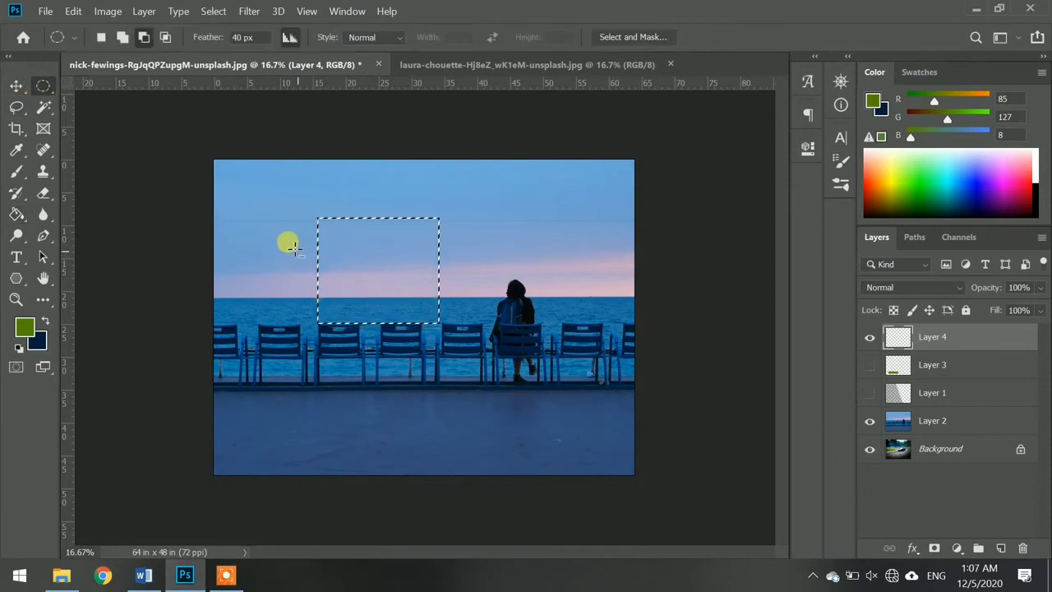
left_click_drag(292, 247, 460, 282)
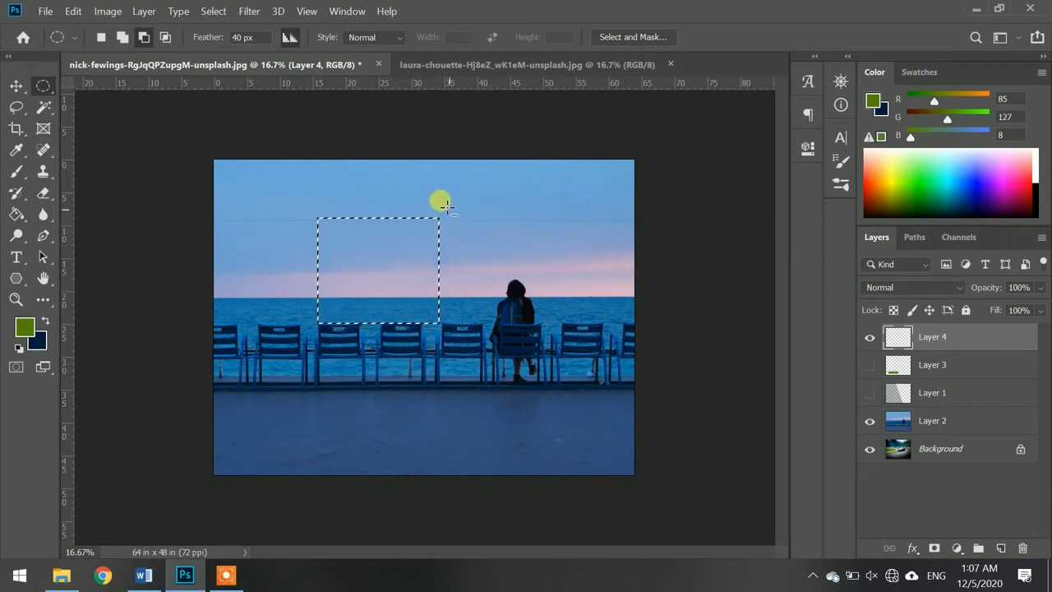
left_click_drag(386, 236, 309, 251)
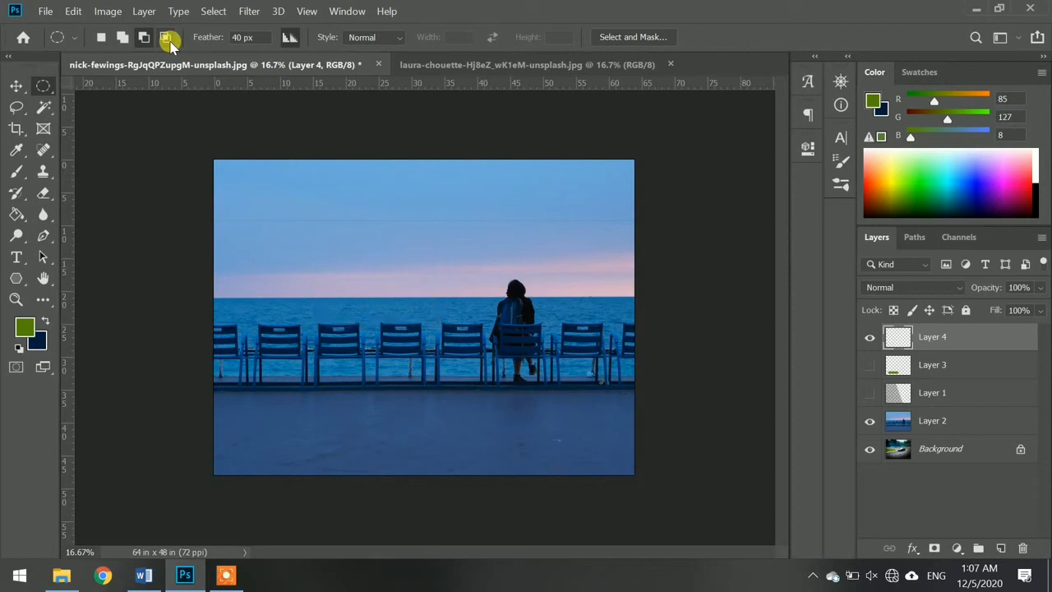
Switch to the Rectangular Marquee in intersect-with-selection mode and draw a rectangular selection from the sky down to the chair tops.
right_click(43, 85)
left_click(74, 84)
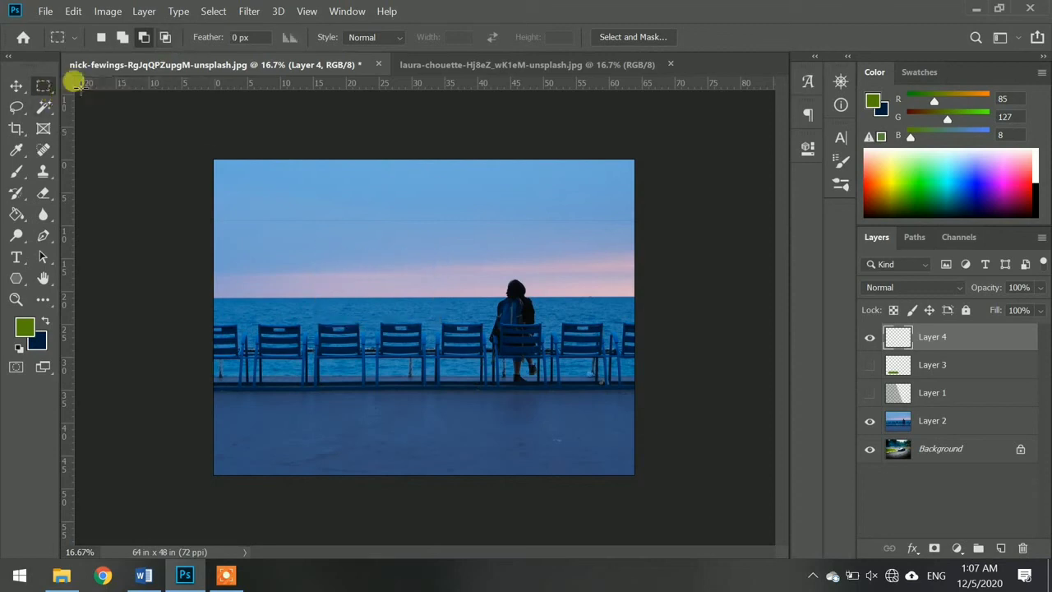
left_click(165, 37)
left_click_drag(285, 211, 434, 330)
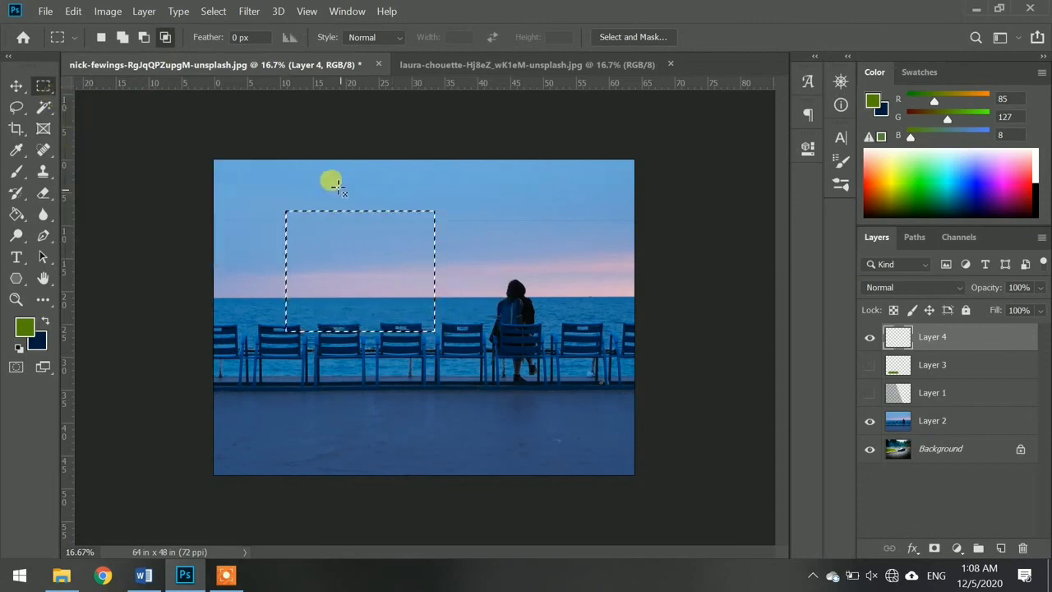
Try intersecting the rectangular selection with other rectangles across its middle and its top edge, undoing the attempts.
left_click_drag(264, 241, 481, 282)
key("ctrl+z")
left_click_drag(357, 197, 357, 262)
left_click_drag(335, 338, 331, 333)
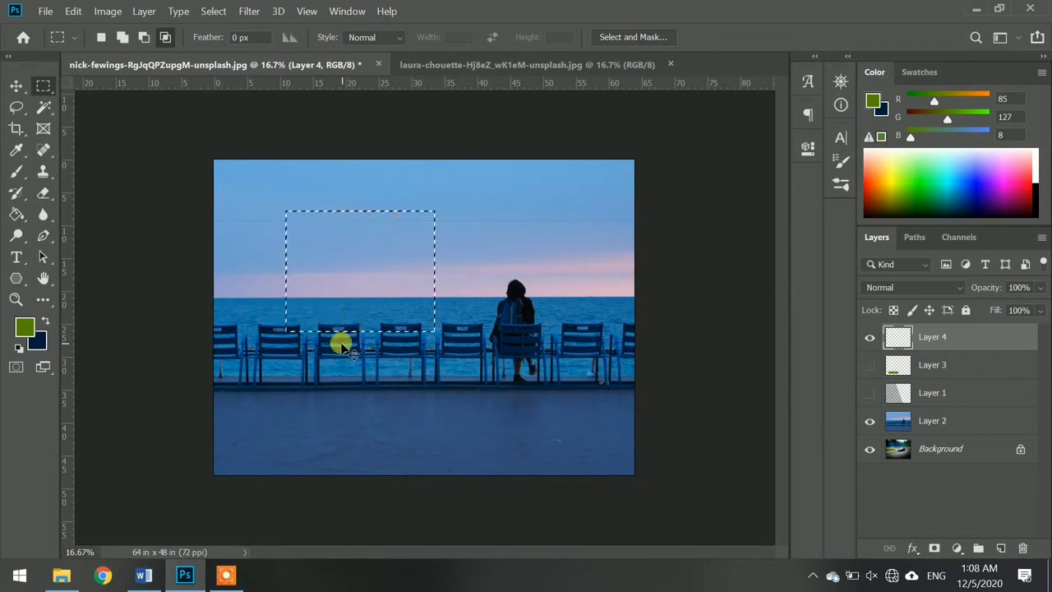
Switch to the Elliptical Marquee in intersect mode and intersect the rectangular selection with a wide ellipse across its upper half.
right_click(48, 92)
left_click(82, 98)
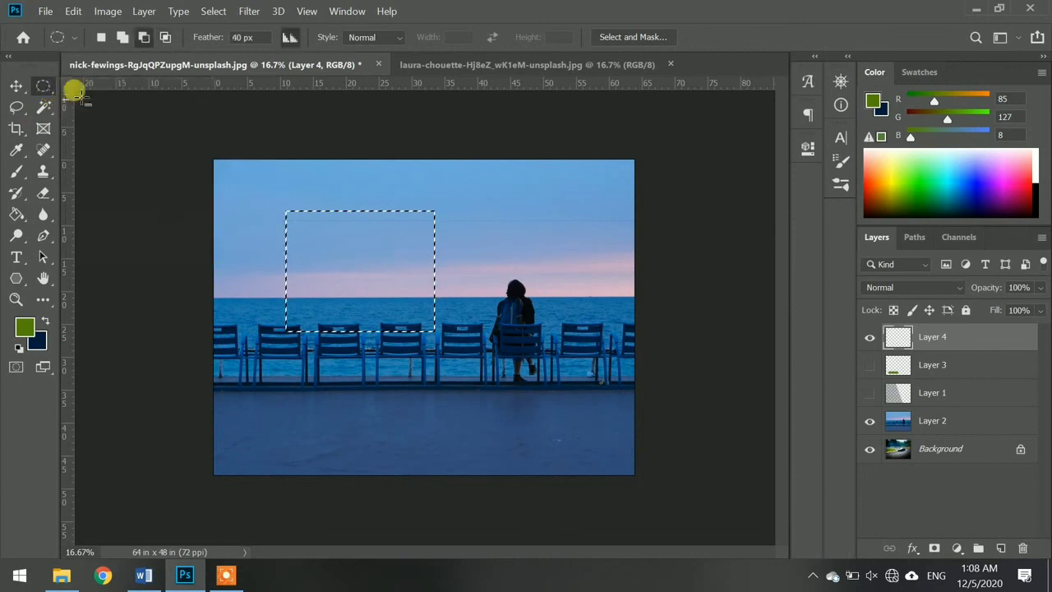
left_click_drag(362, 234, 439, 236)
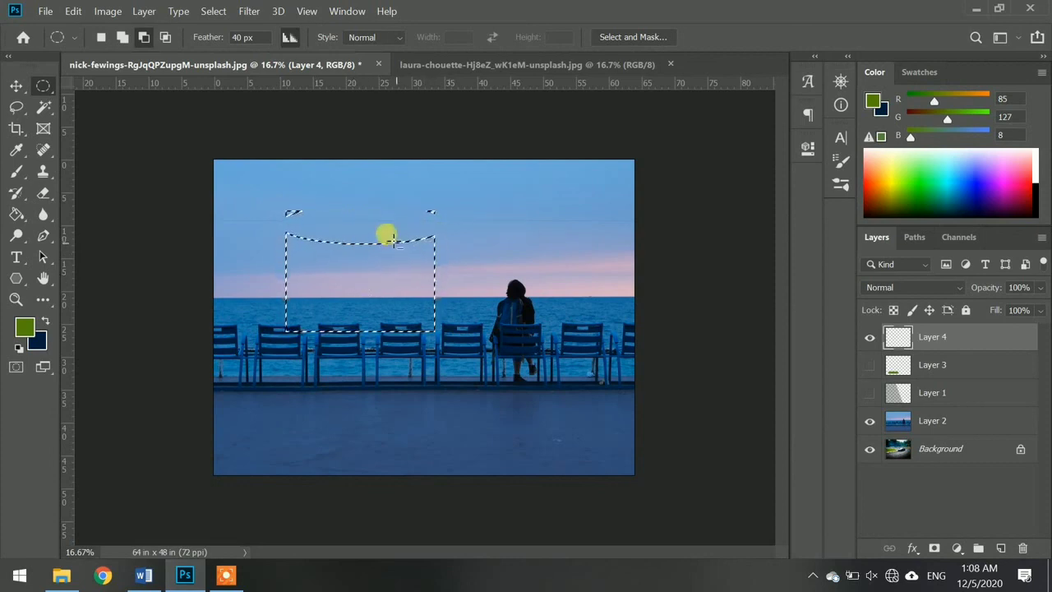
key("ctrl+z")
left_click(166, 37)
left_click_drag(269, 200, 458, 262)
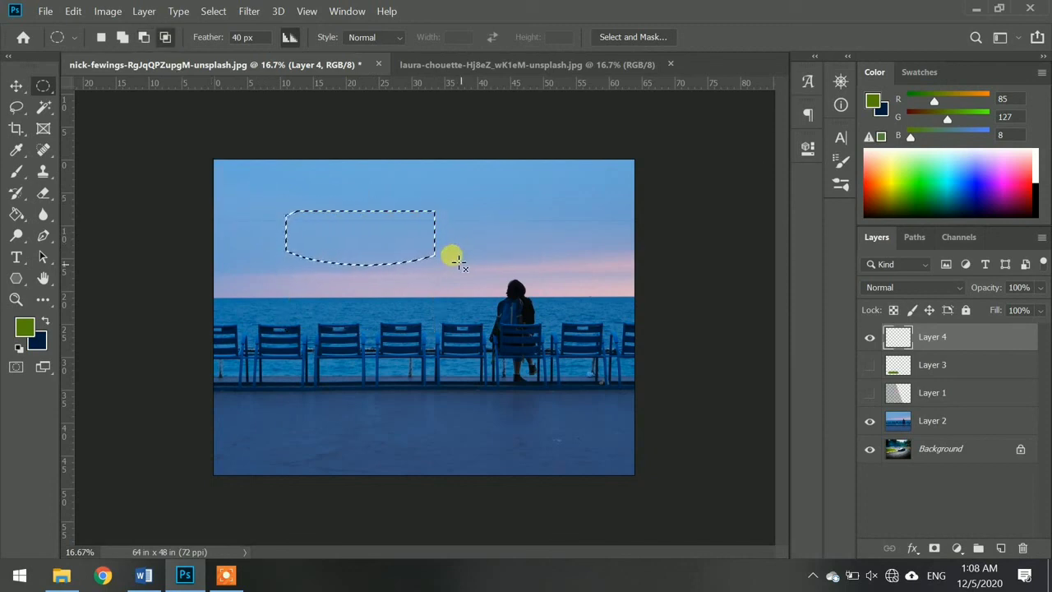